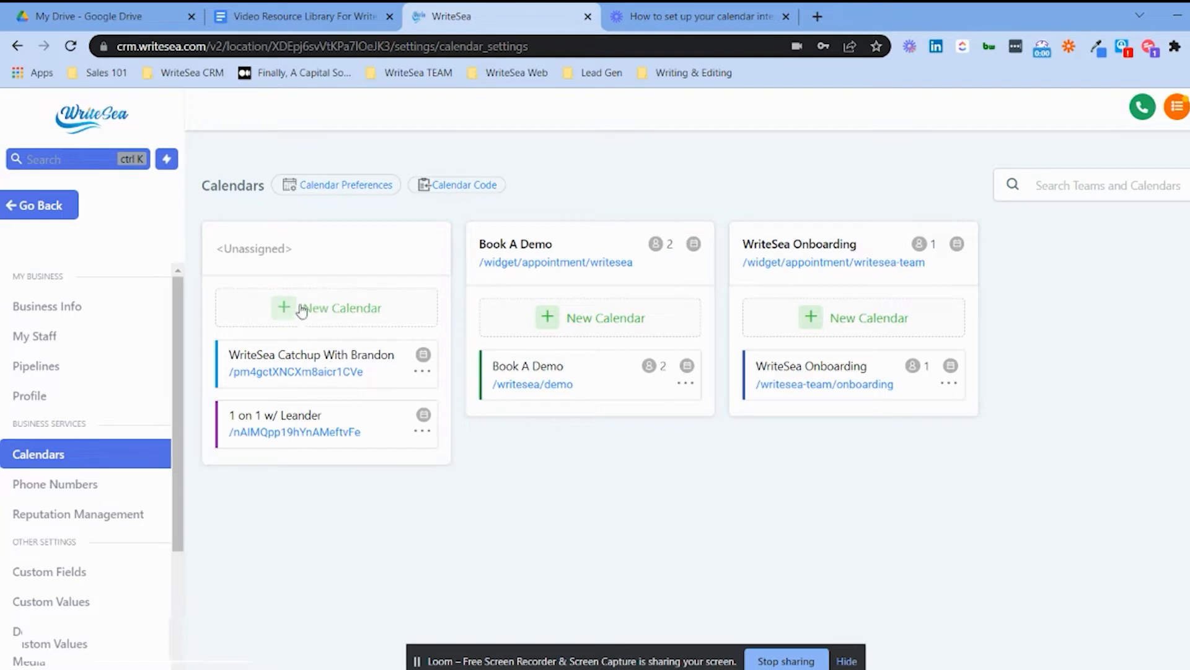
Go to the My Staff Teams list.
scroll(93, 403, "down", 3)
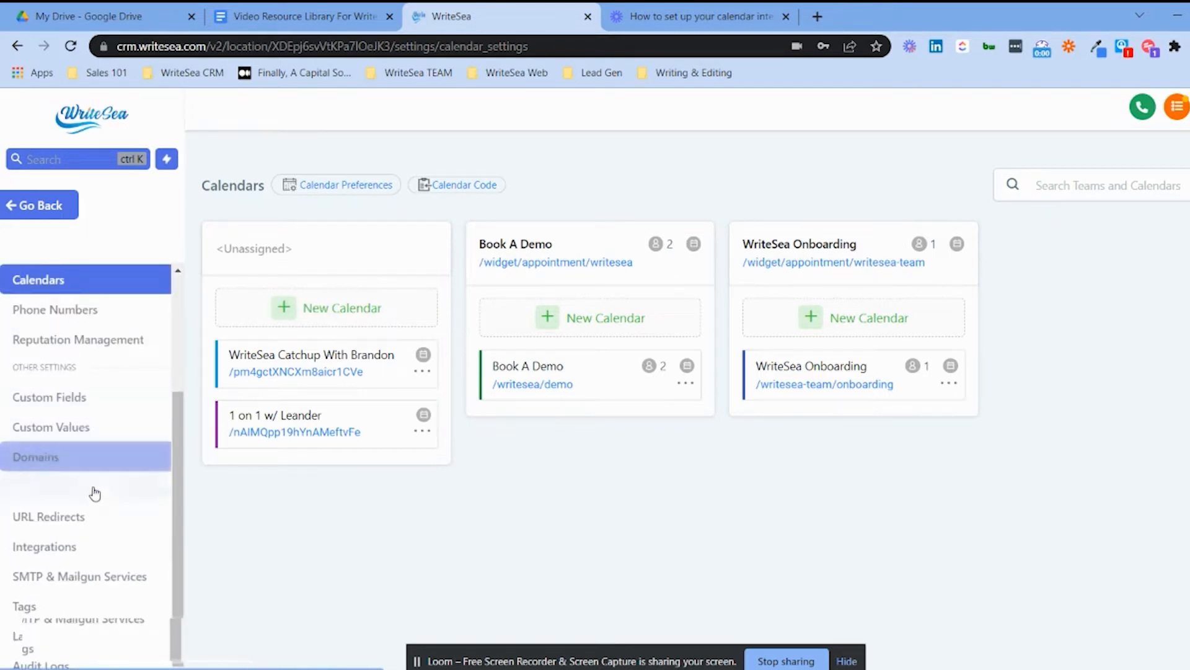
scroll(88, 447, "up", 3)
left_click(90, 347)
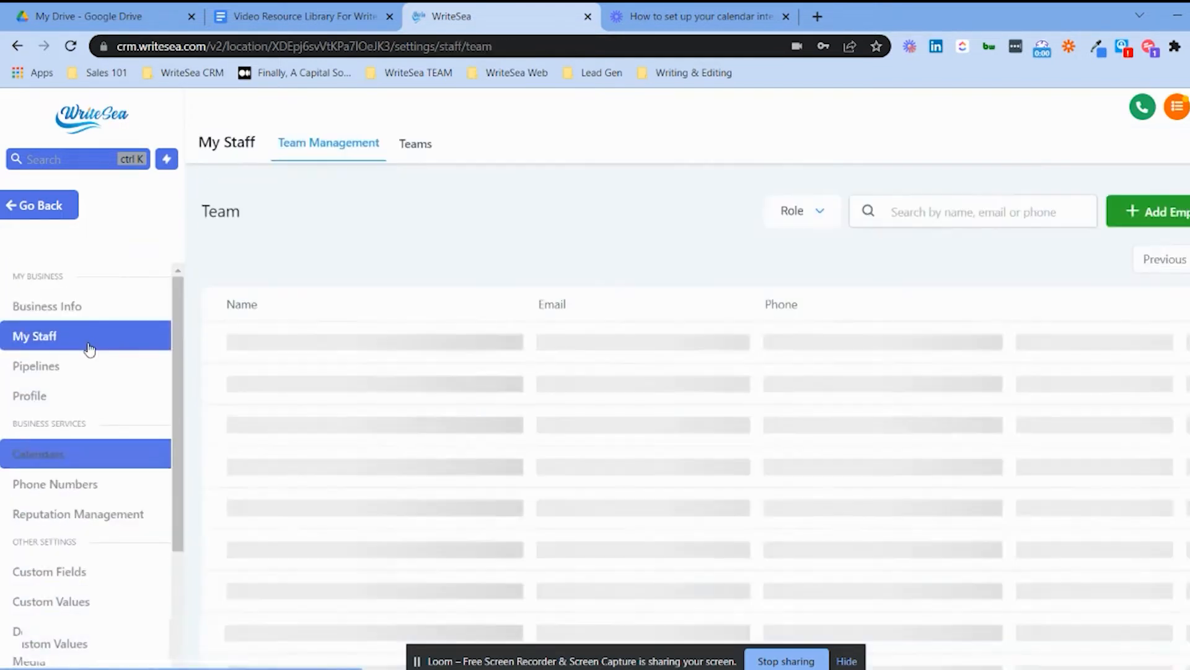
left_click(417, 157)
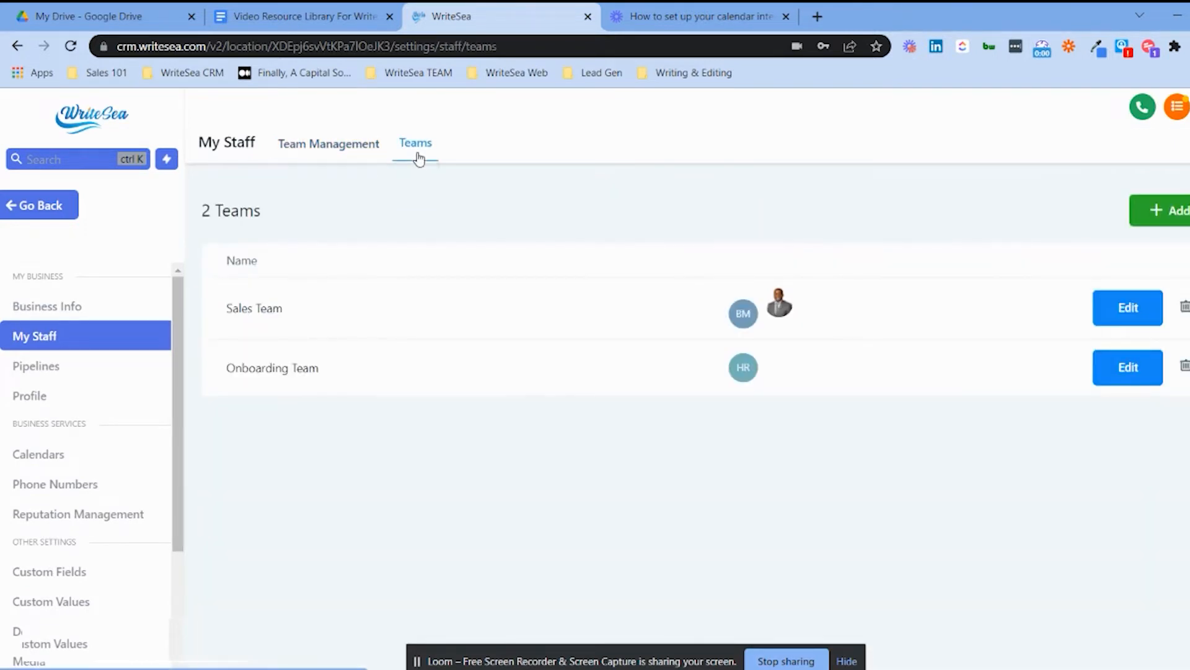
Draft a new team with calendar slug 'dee' and contact assignment to team members on.
left_click(1163, 210)
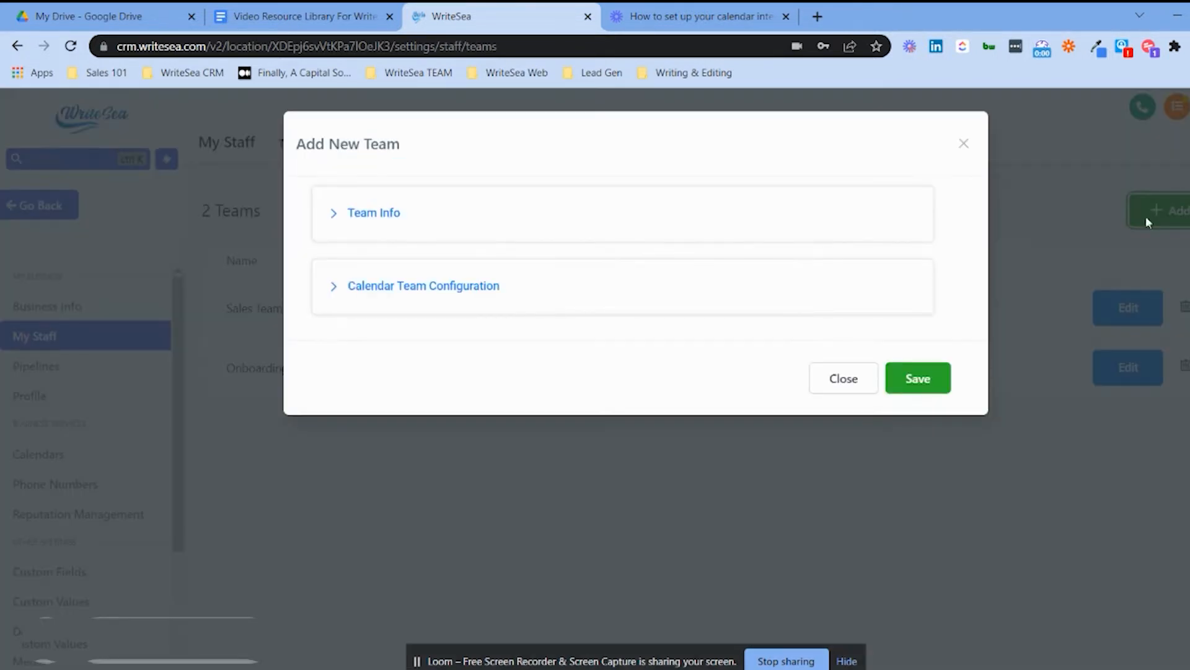
left_click(393, 220)
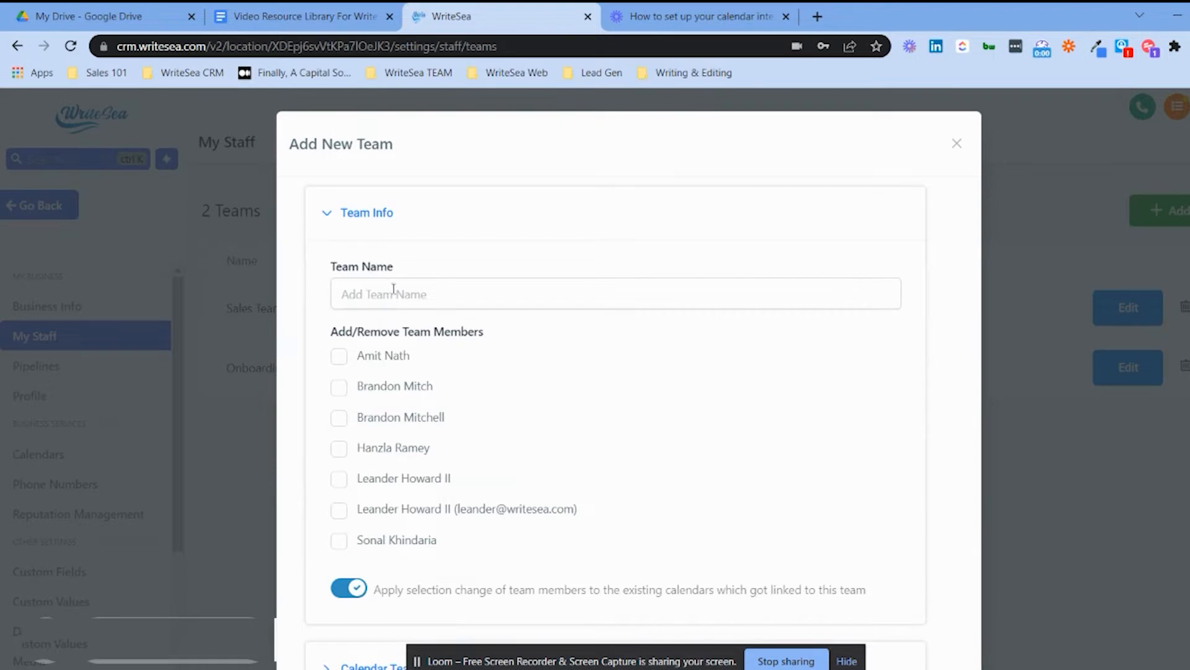
scroll(384, 261, "down", 2)
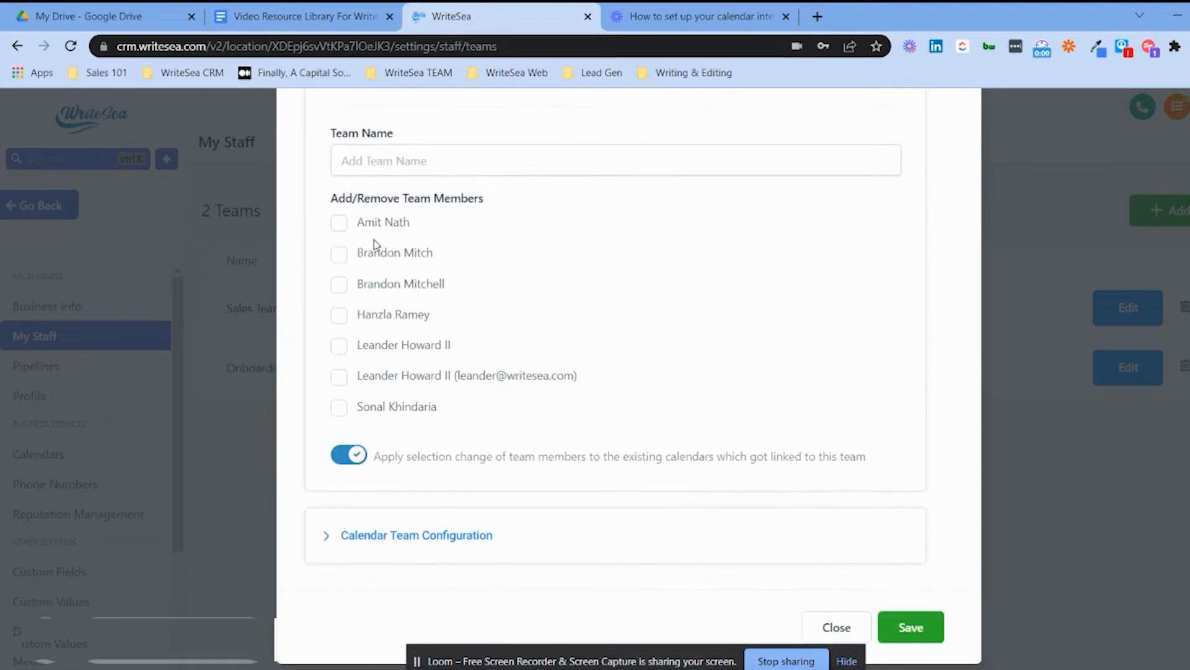
left_click(396, 536)
scroll(492, 356, "down", 5)
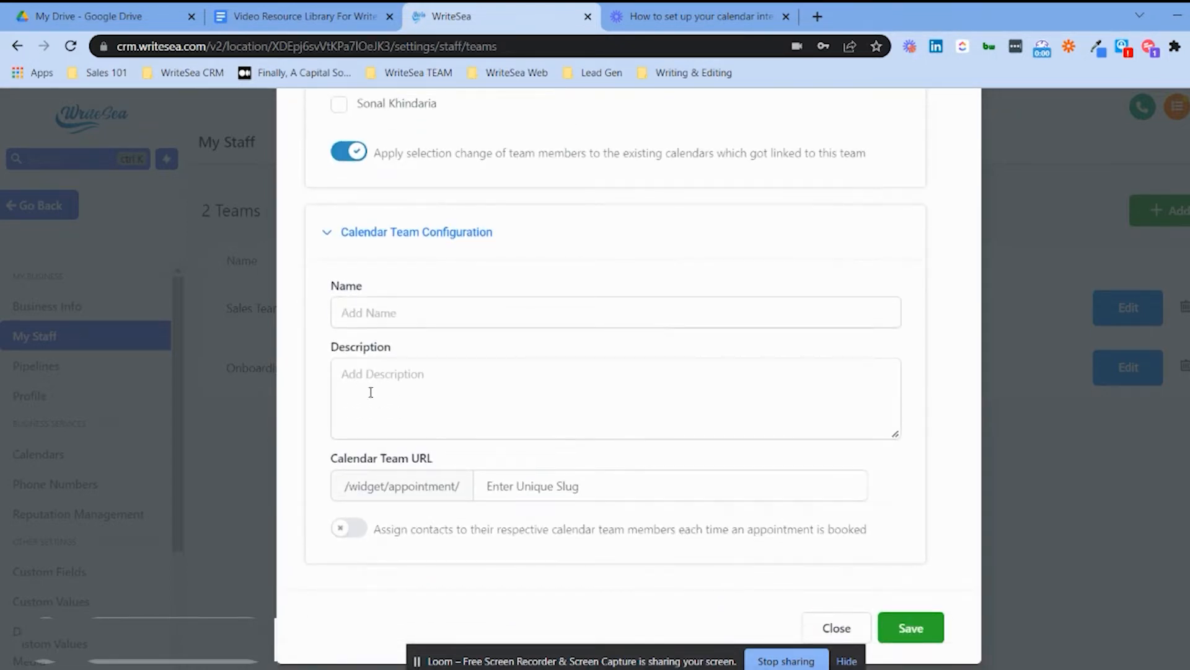
left_click(532, 498)
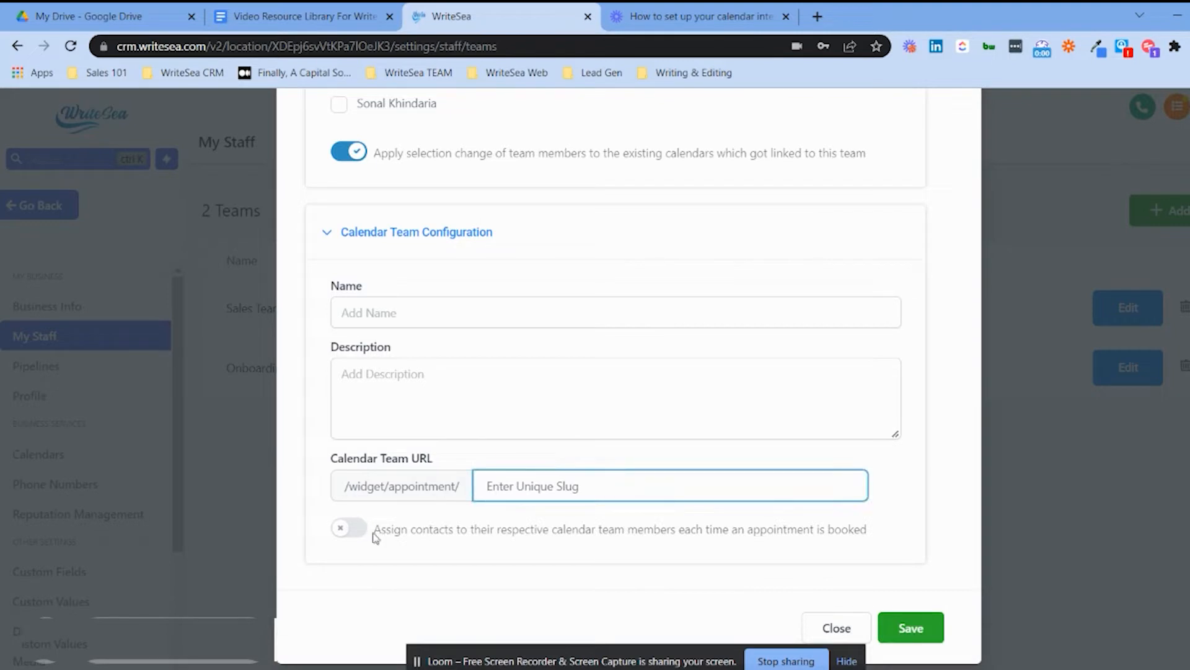
left_click(347, 527)
left_click(548, 494)
type("d")
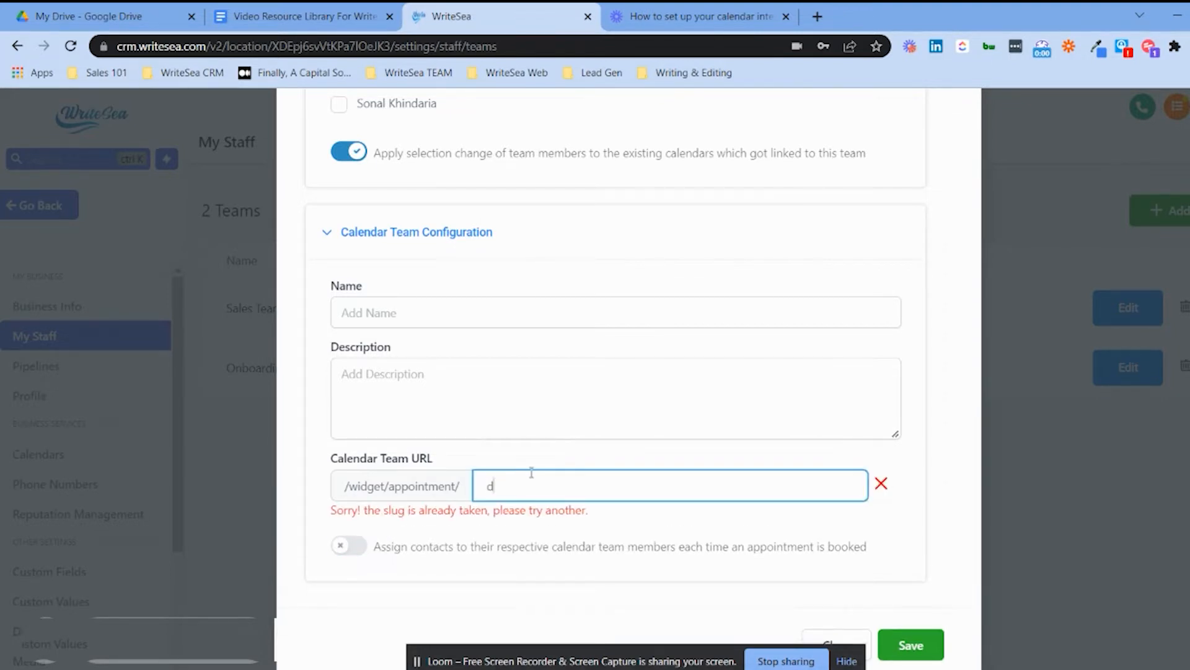
type("ee")
left_click(372, 529)
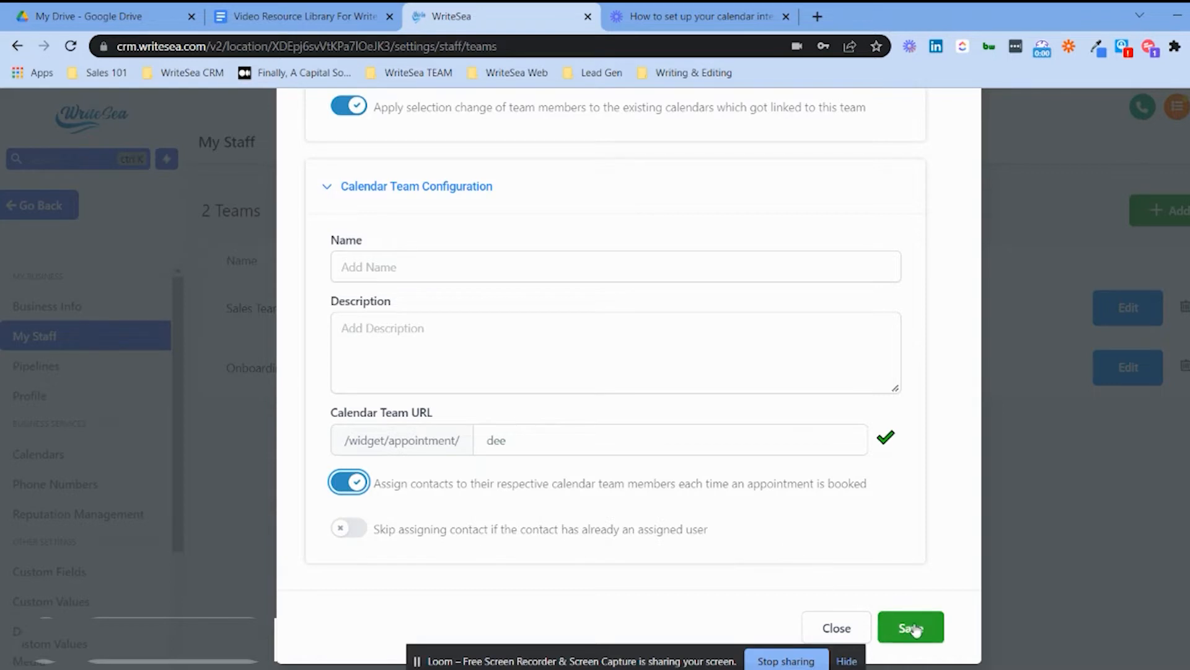
Discard the new team draft without saving.
scroll(866, 462, "up", 1)
scroll(866, 462, "up", 5)
left_click(954, 147)
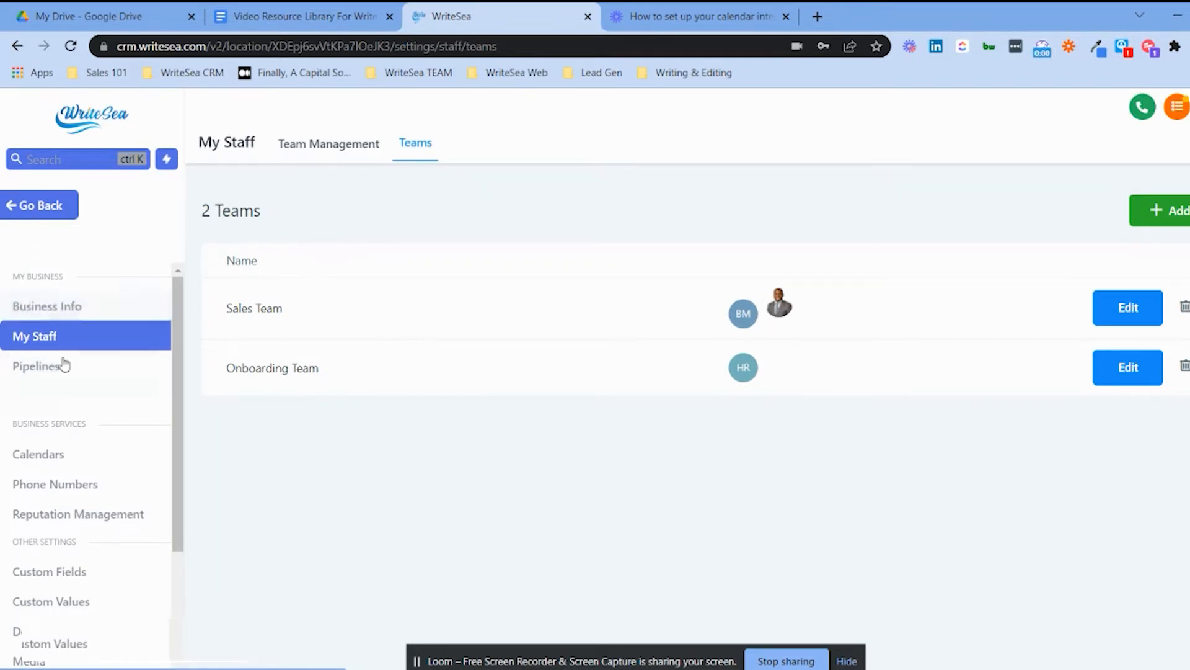
Go back to Calendars and open the Calendar Settings page.
left_click(40, 210)
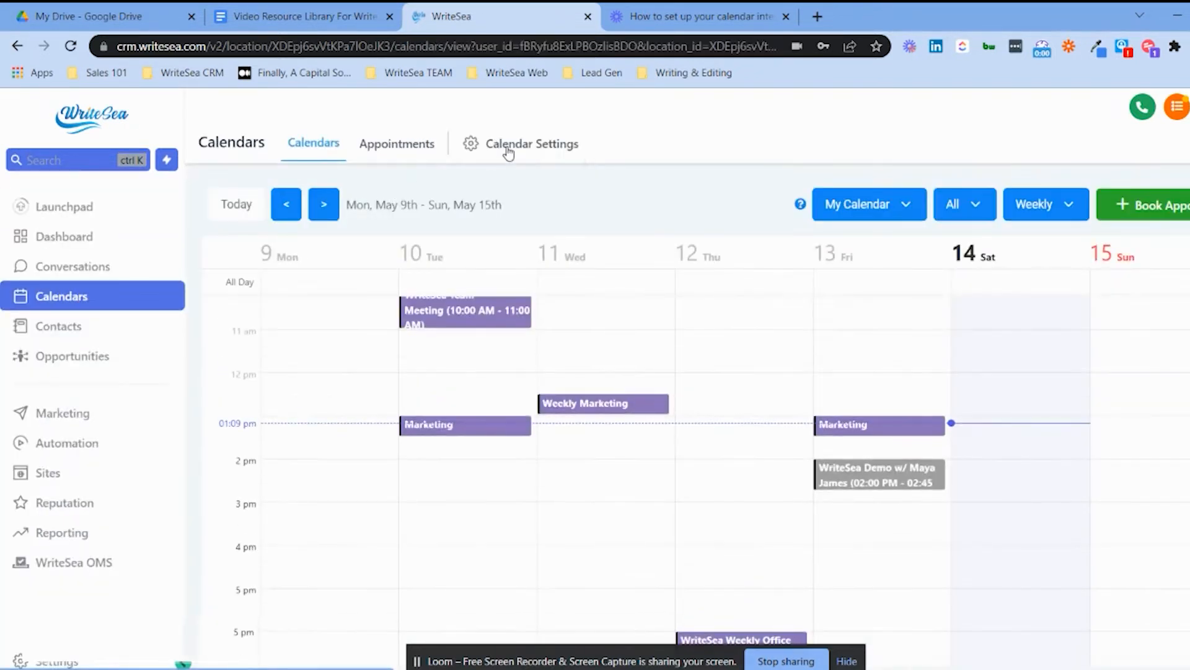
left_click(509, 146)
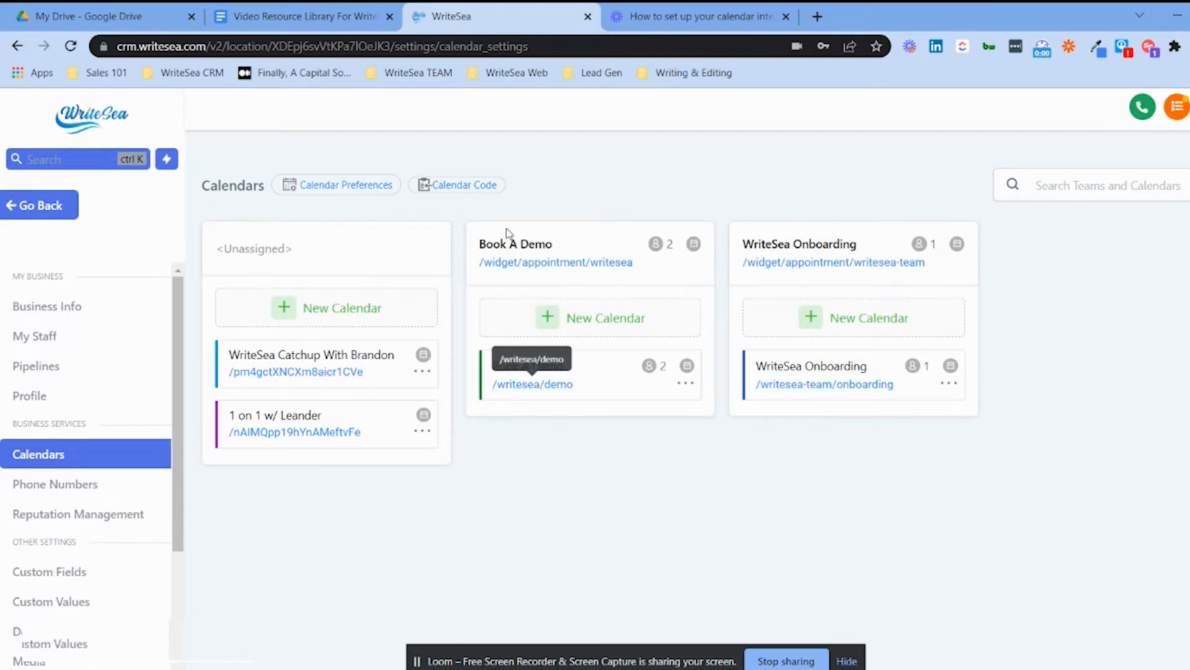
Add a Book A Demo calendar optimized for availability, with Phone as the first member's location.
left_click(595, 329)
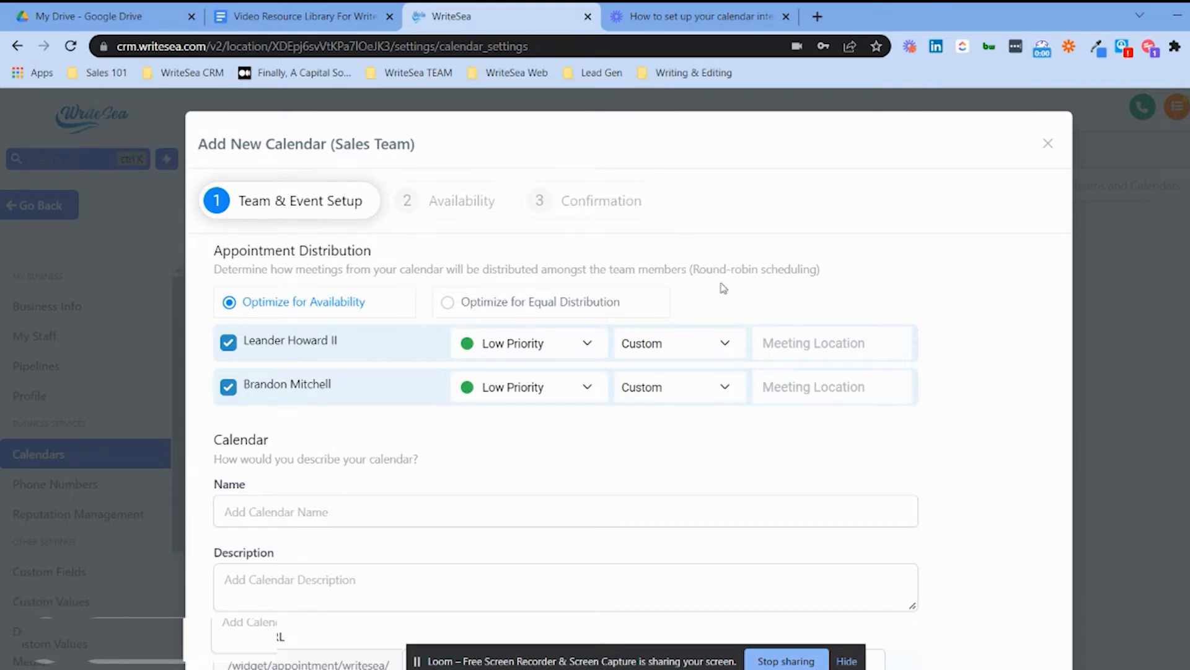
scroll(646, 287, "down", 3)
scroll(465, 257, "up", 1)
scroll(297, 196, "up", 2)
left_click(447, 303)
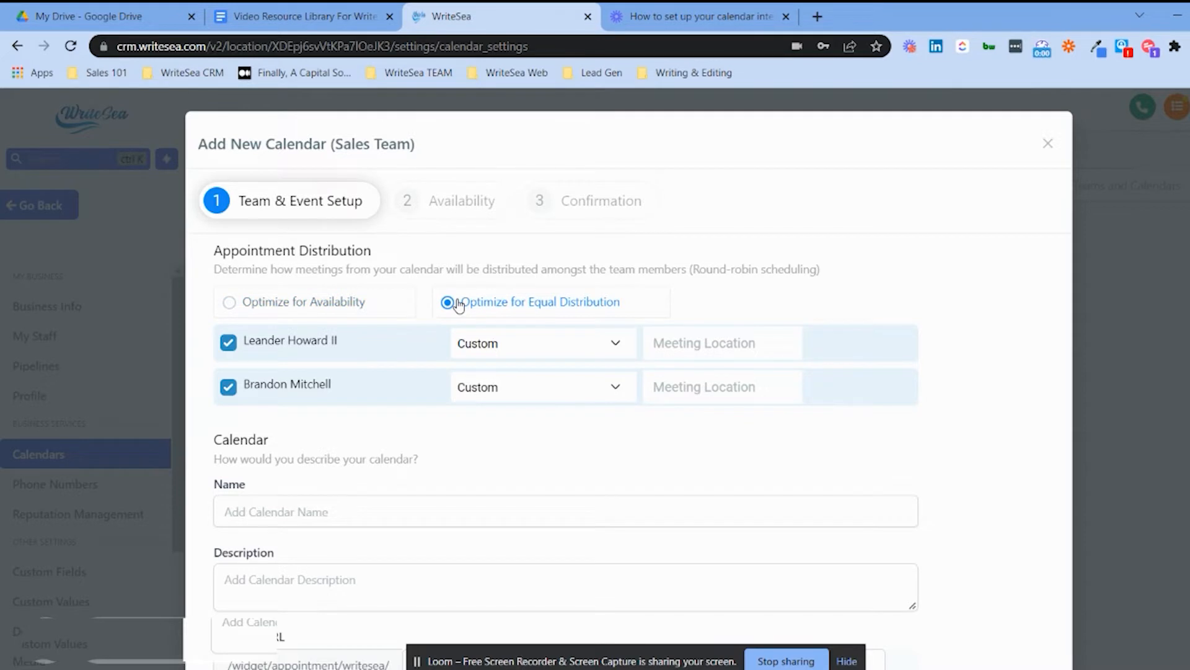
left_click(297, 303)
left_click(541, 349)
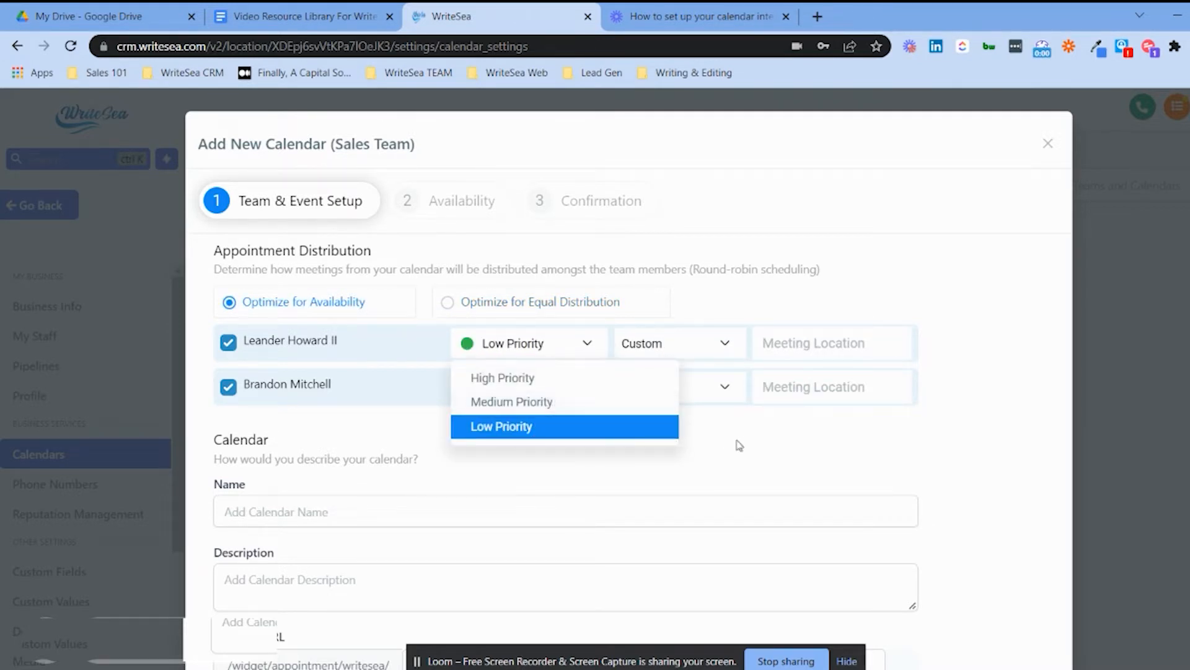
left_click(682, 430)
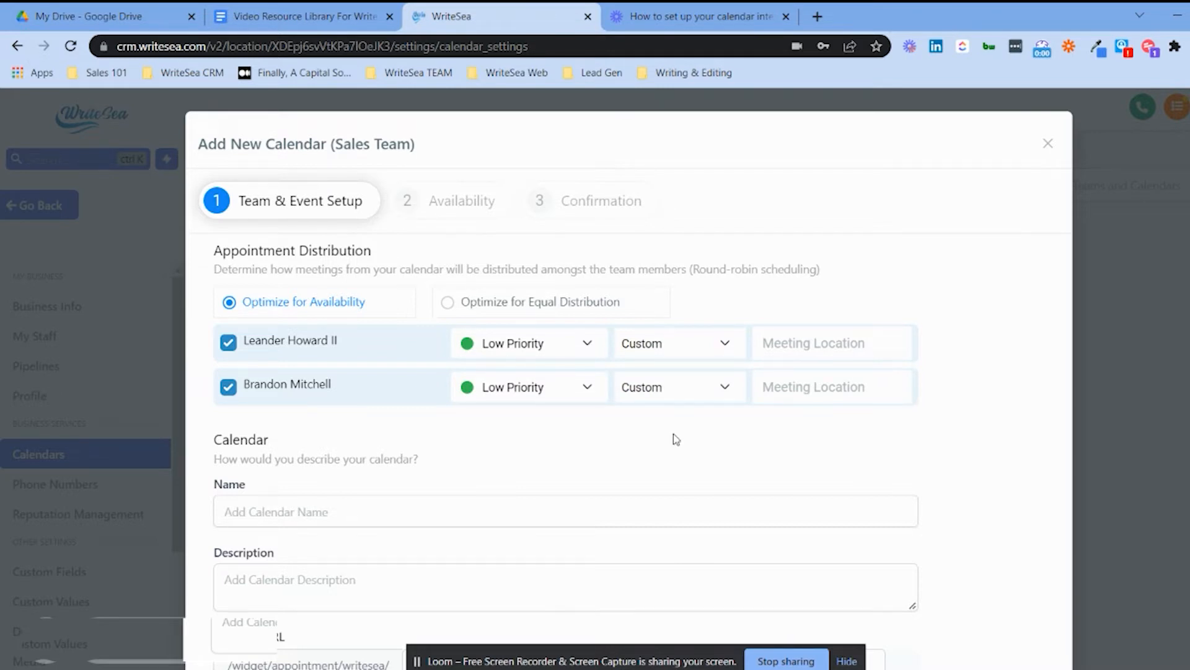
left_click(657, 345)
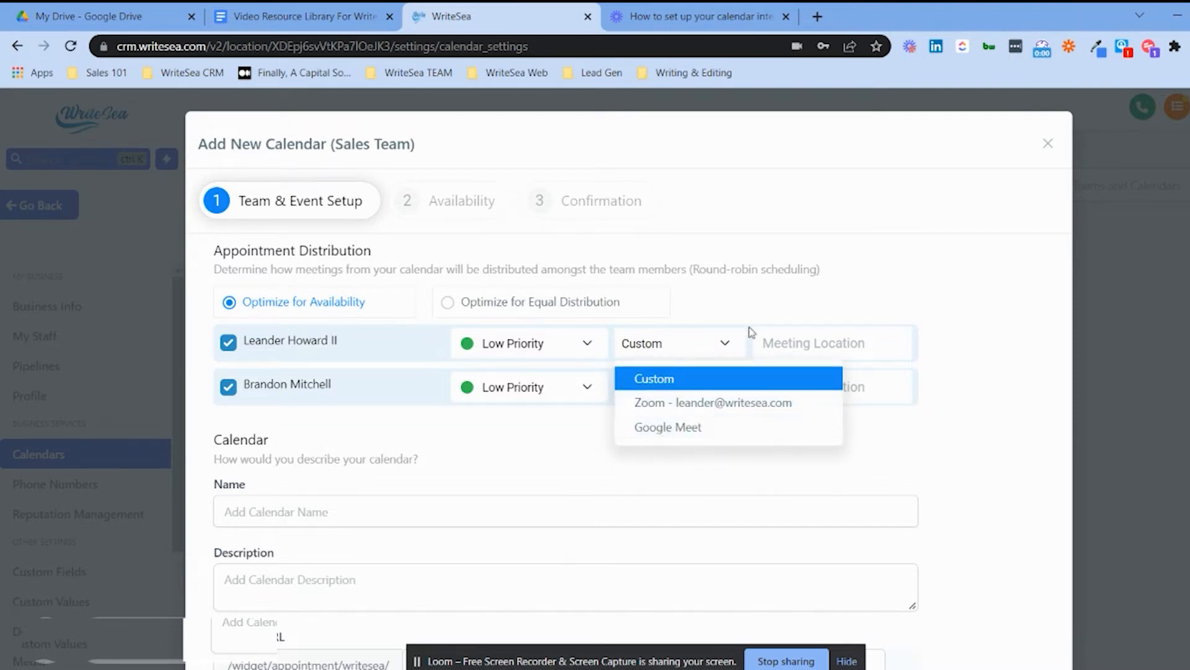
left_click(687, 351)
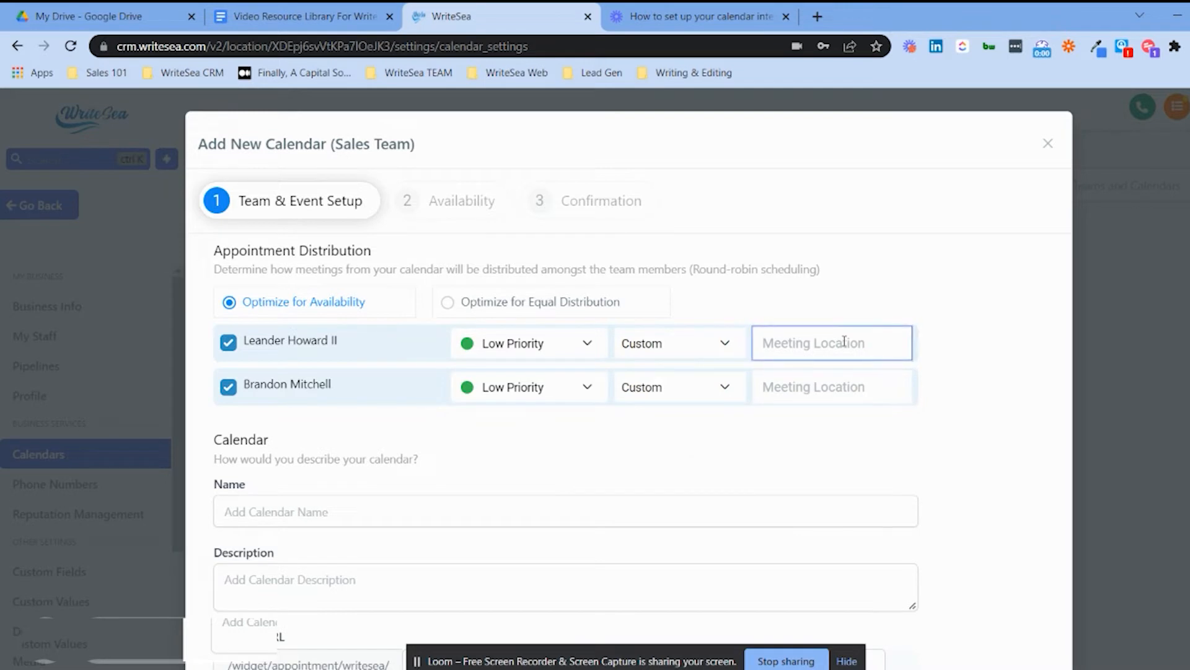
type("Phone")
Prefix the appointment title with 'WriteSea Demo w/'.
scroll(758, 329, "down", 3)
left_click(286, 343)
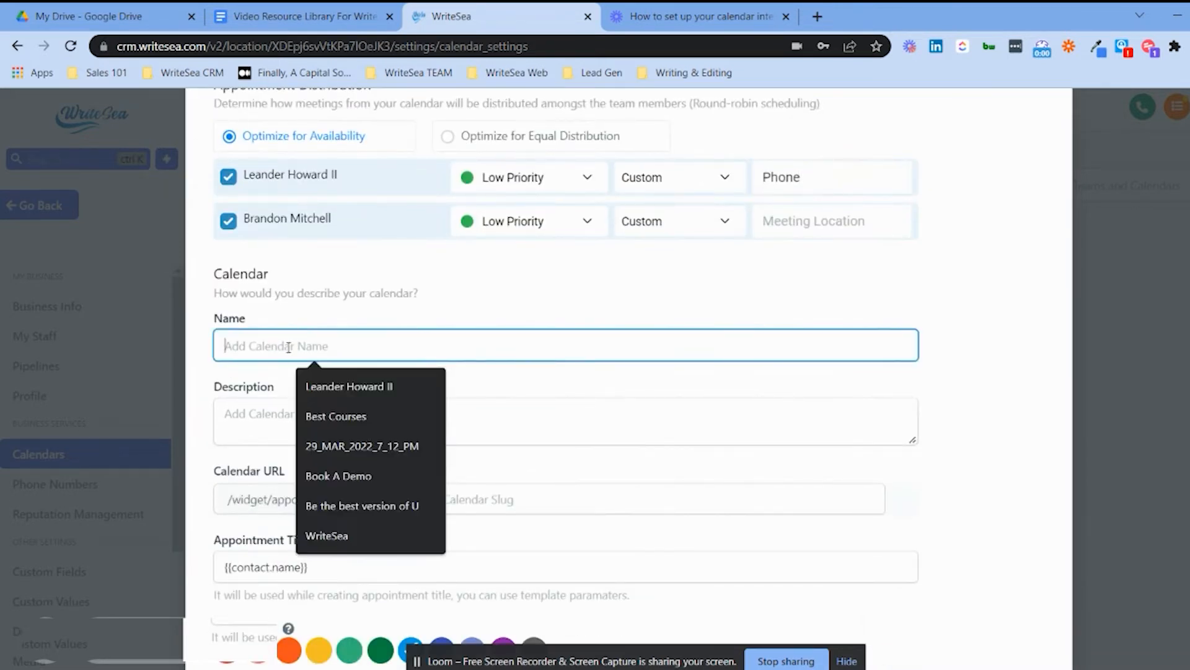
left_click(262, 415)
scroll(339, 400, "down", 2)
key("Tab")
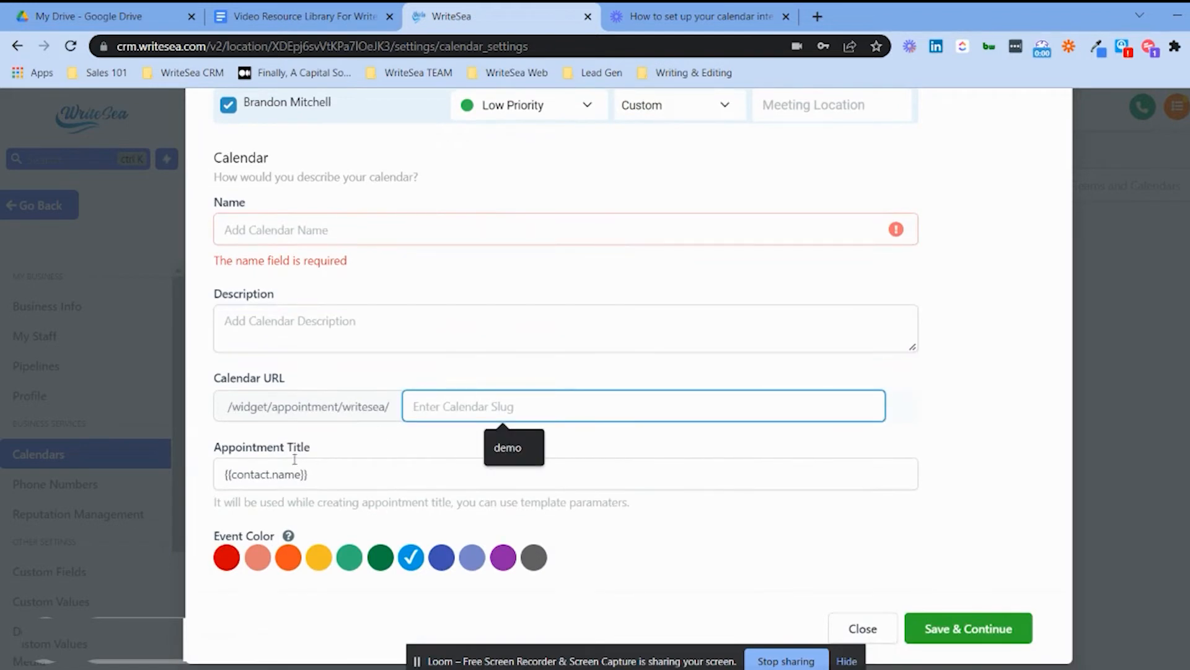
left_click(339, 474)
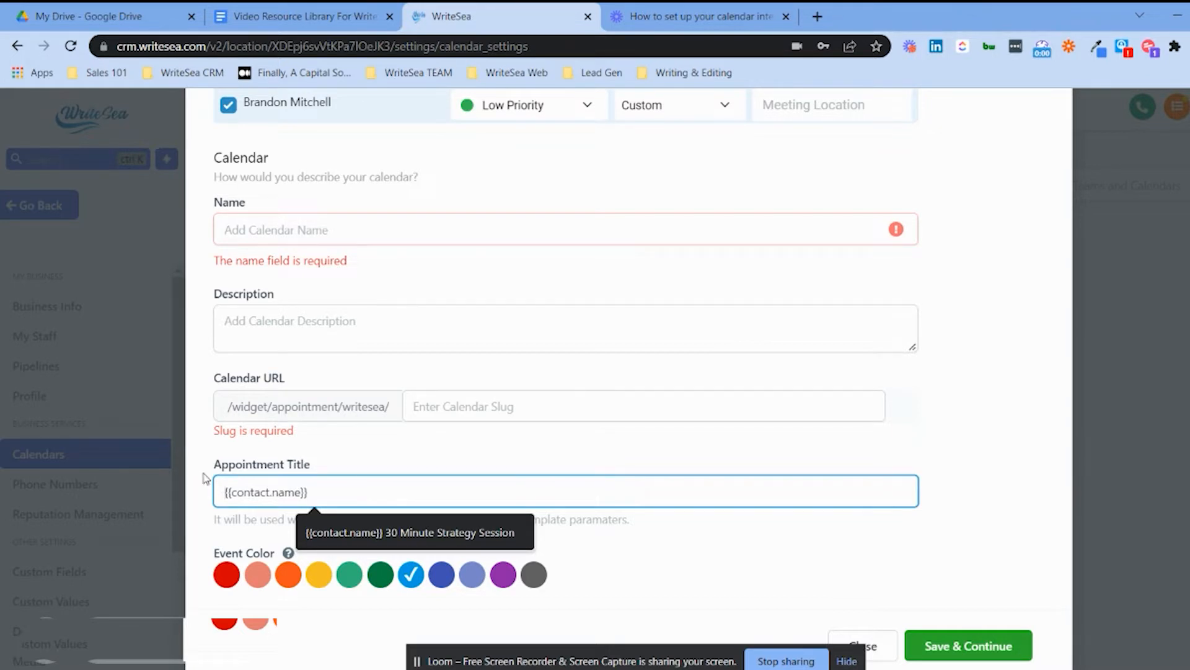
type("WriteSea Demo ")
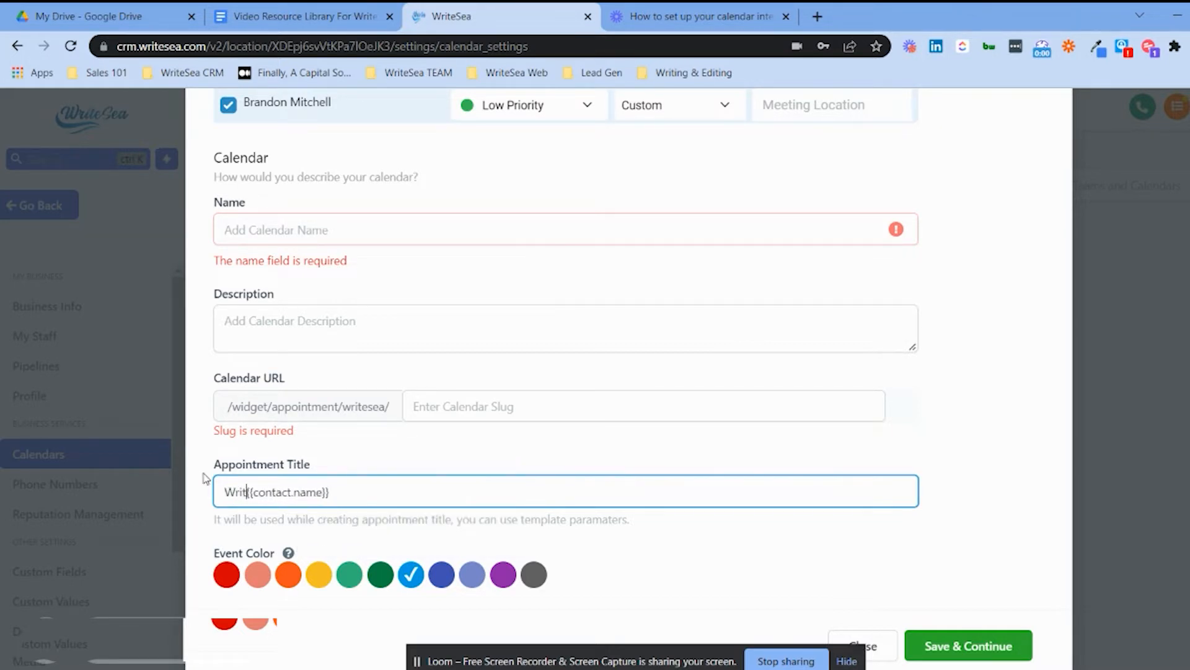
type("w/")
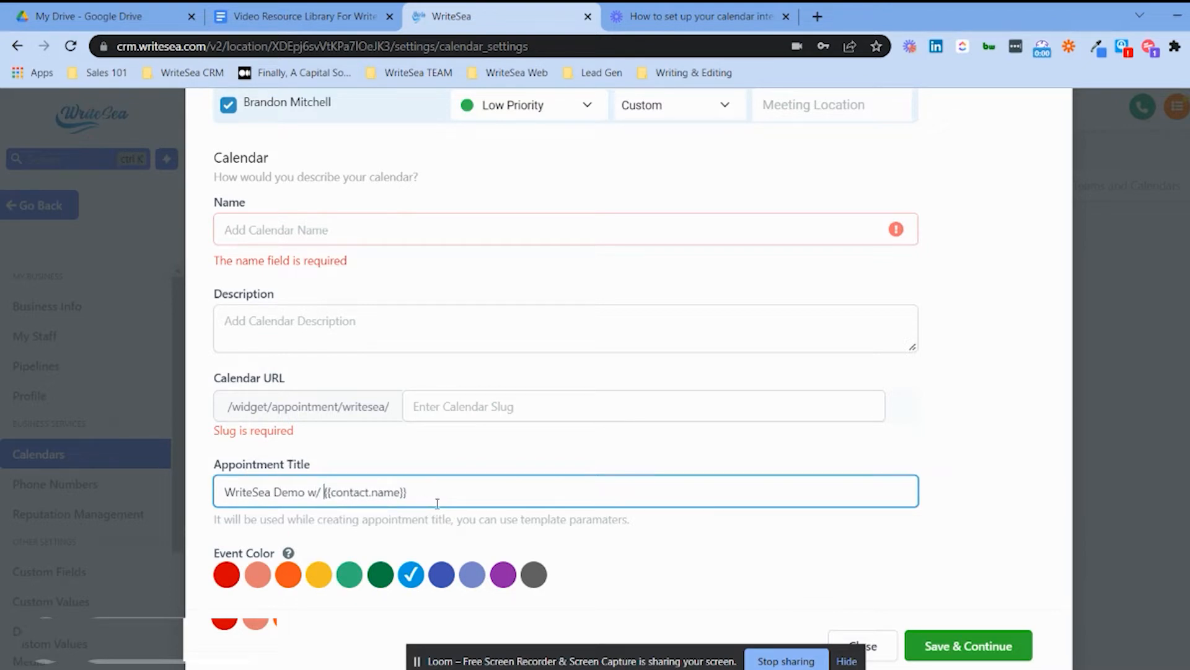
scroll(460, 469, "up", 5)
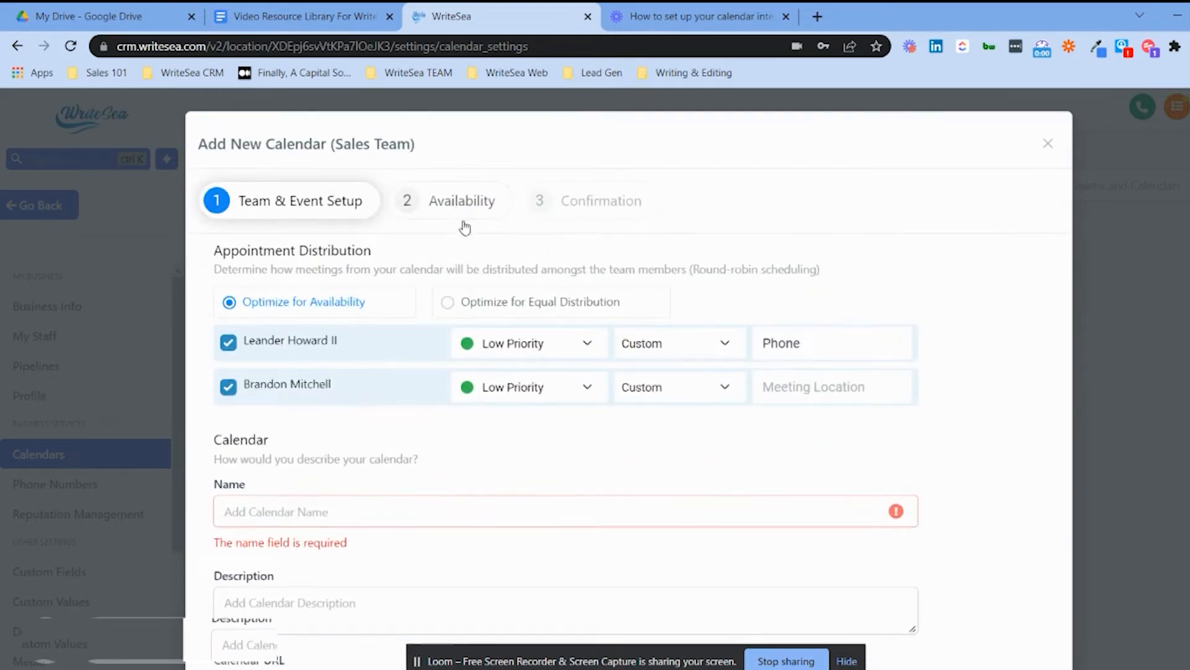
On the Availability step, set a 10-minute buffer between appointments.
left_click(462, 210)
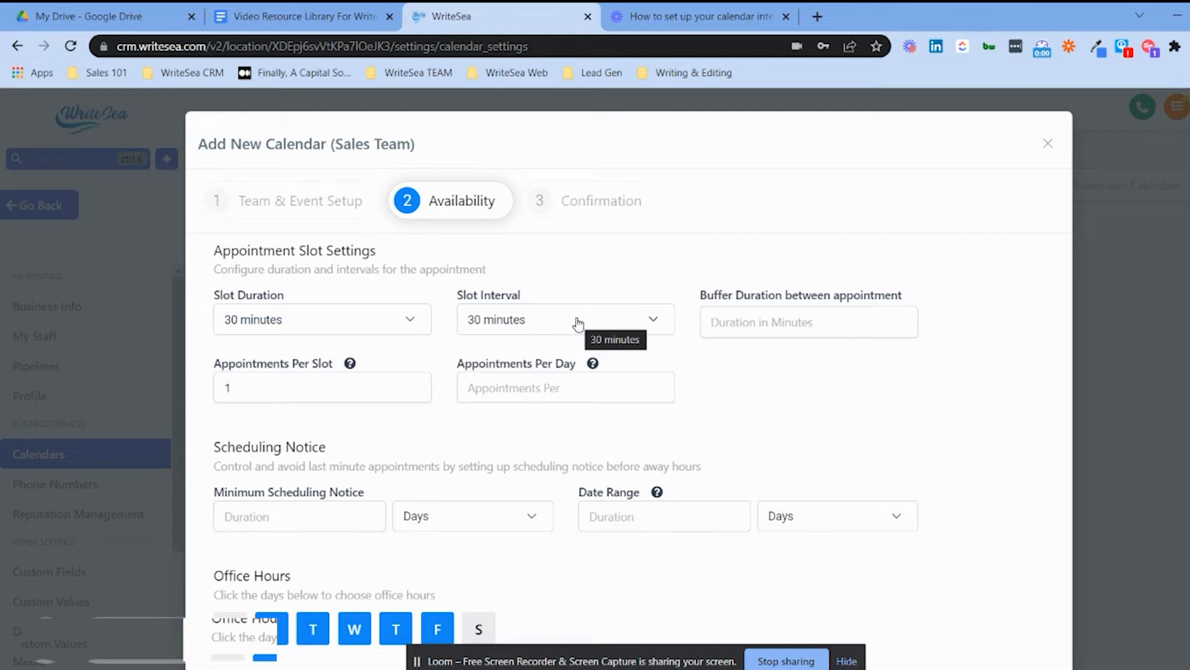
left_click(762, 314)
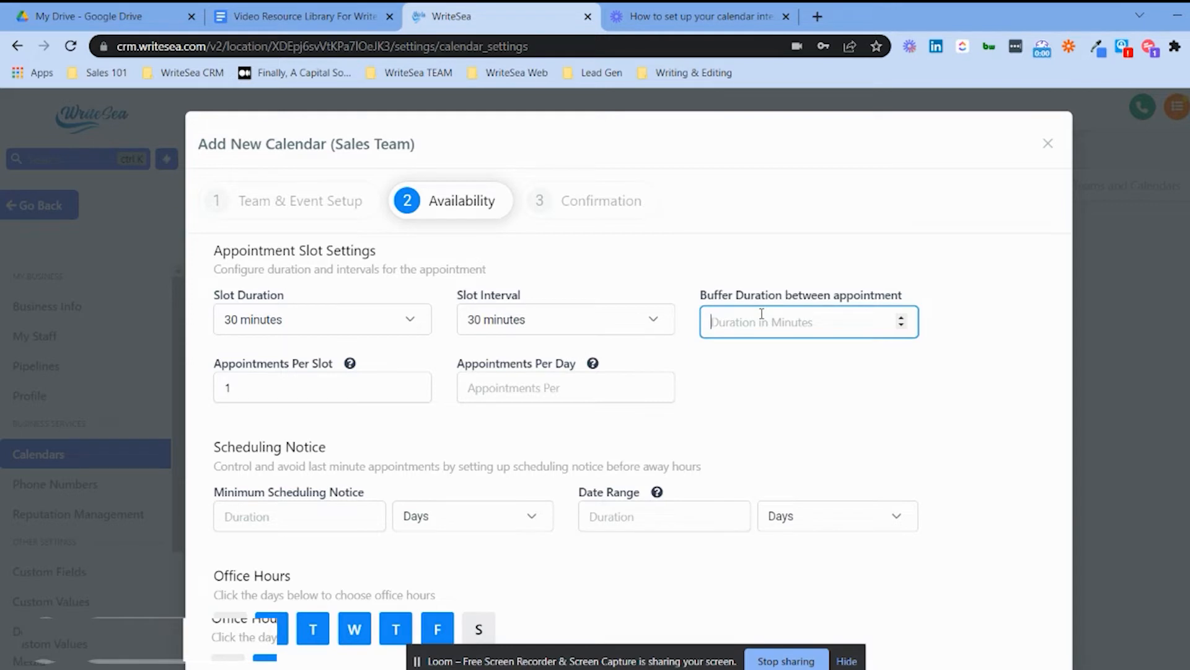
left_click(381, 327)
left_click(316, 410)
left_click(364, 315)
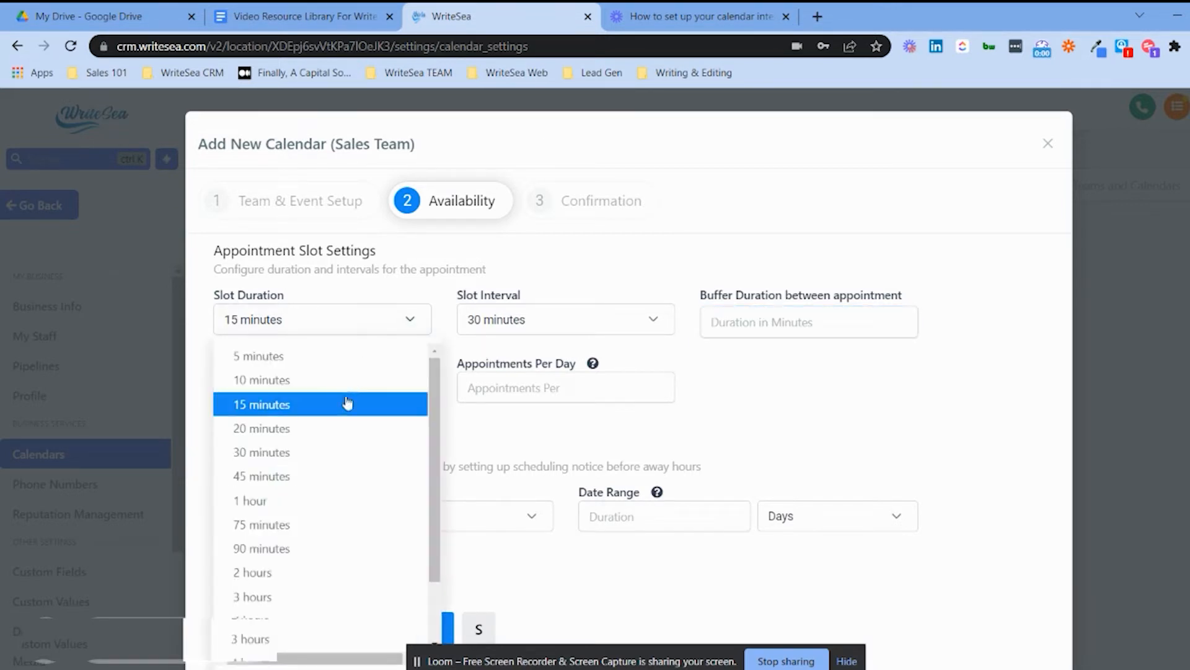
left_click(325, 452)
left_click(566, 321)
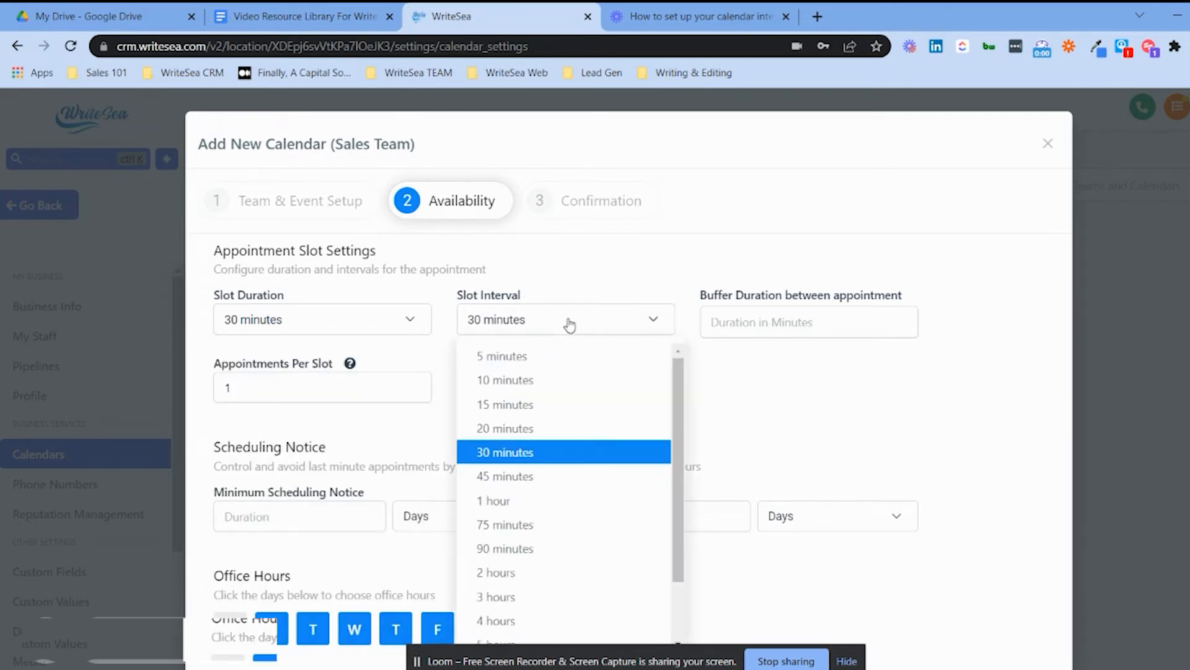
left_click(529, 436)
left_click(760, 318)
type("10")
left_click(766, 441)
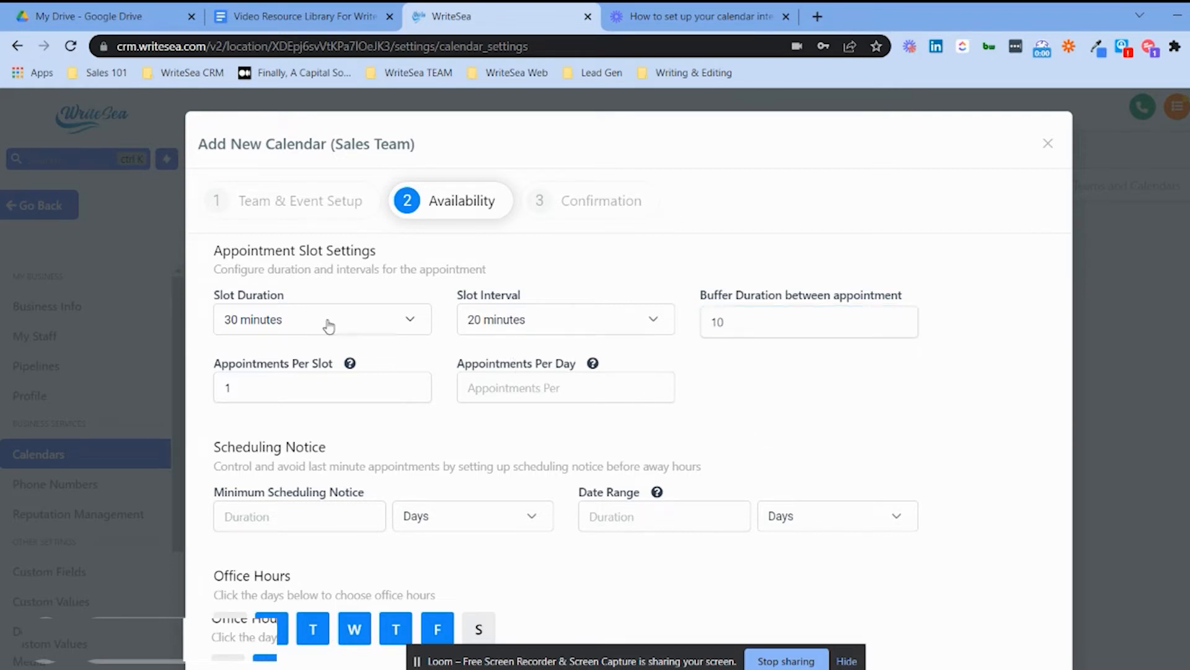
Change slot duration to 20 minutes and slot interval to 30 minutes.
left_click(289, 330)
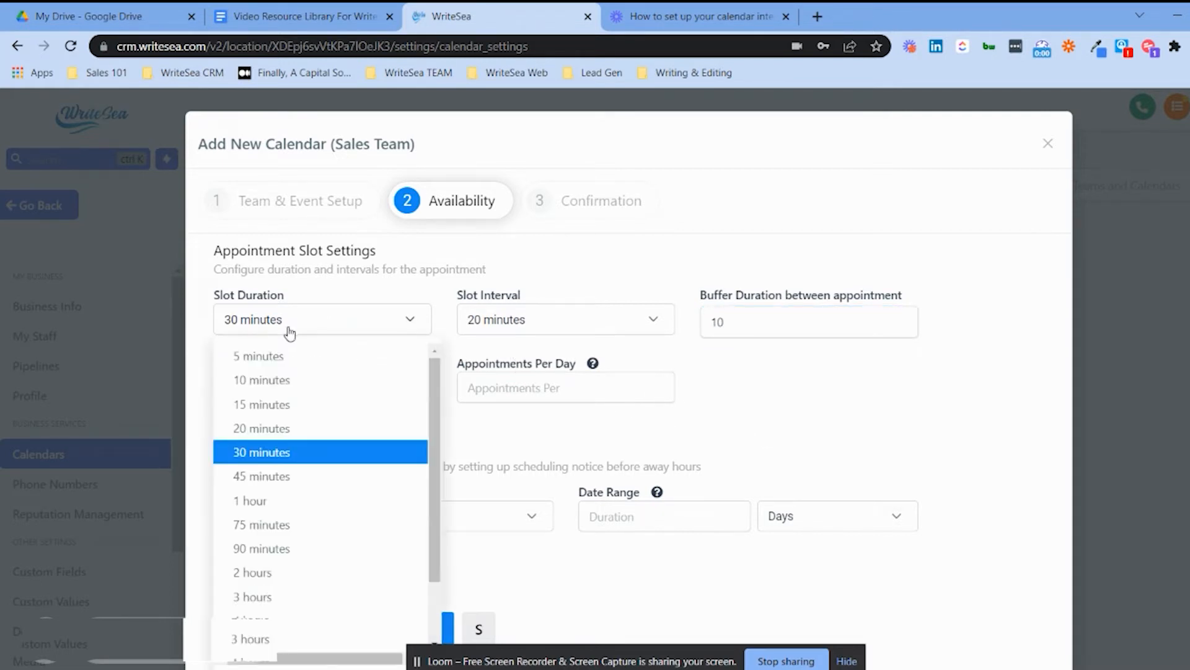
left_click(290, 427)
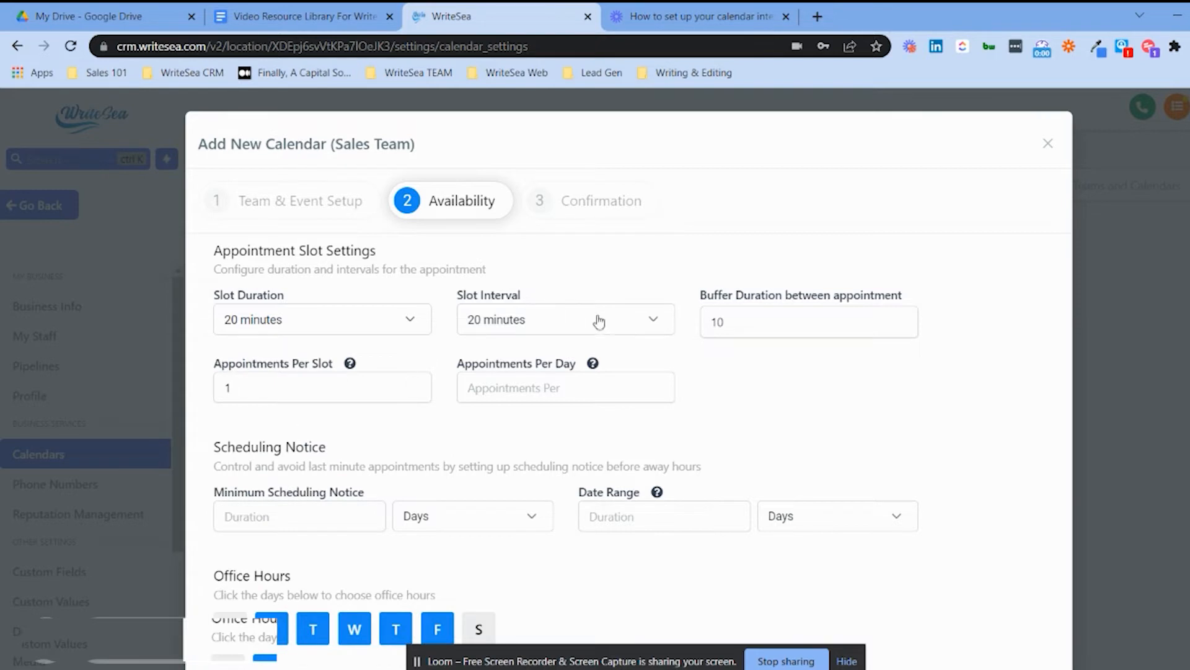
left_click(612, 330)
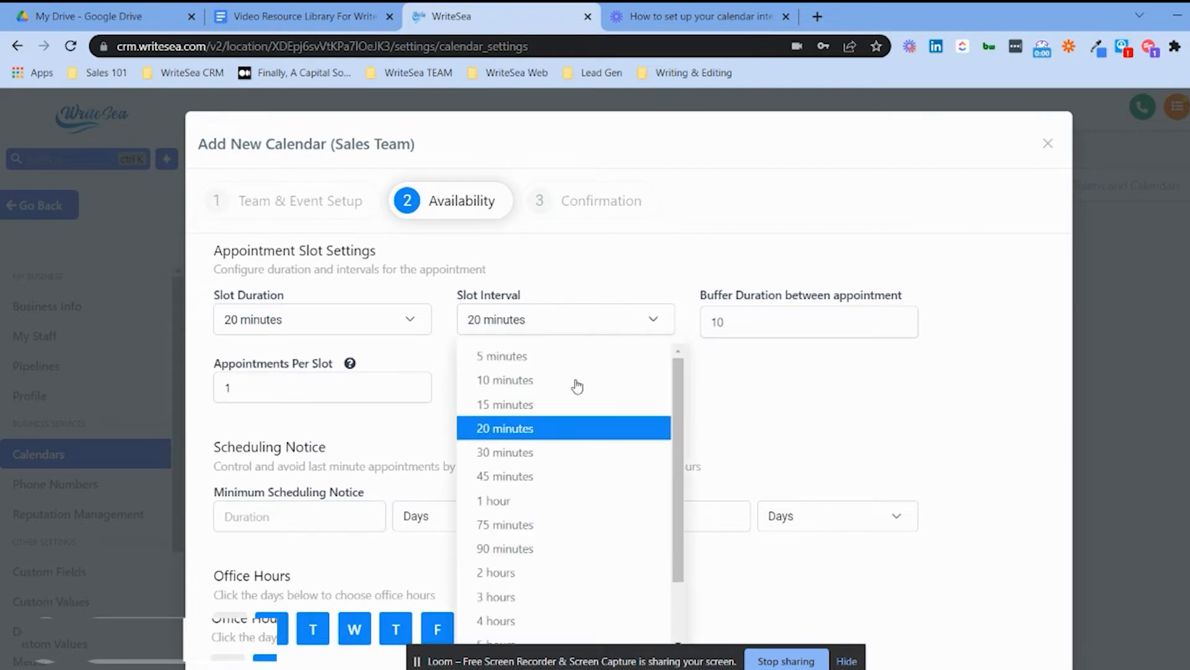
left_click(547, 452)
left_click(794, 325)
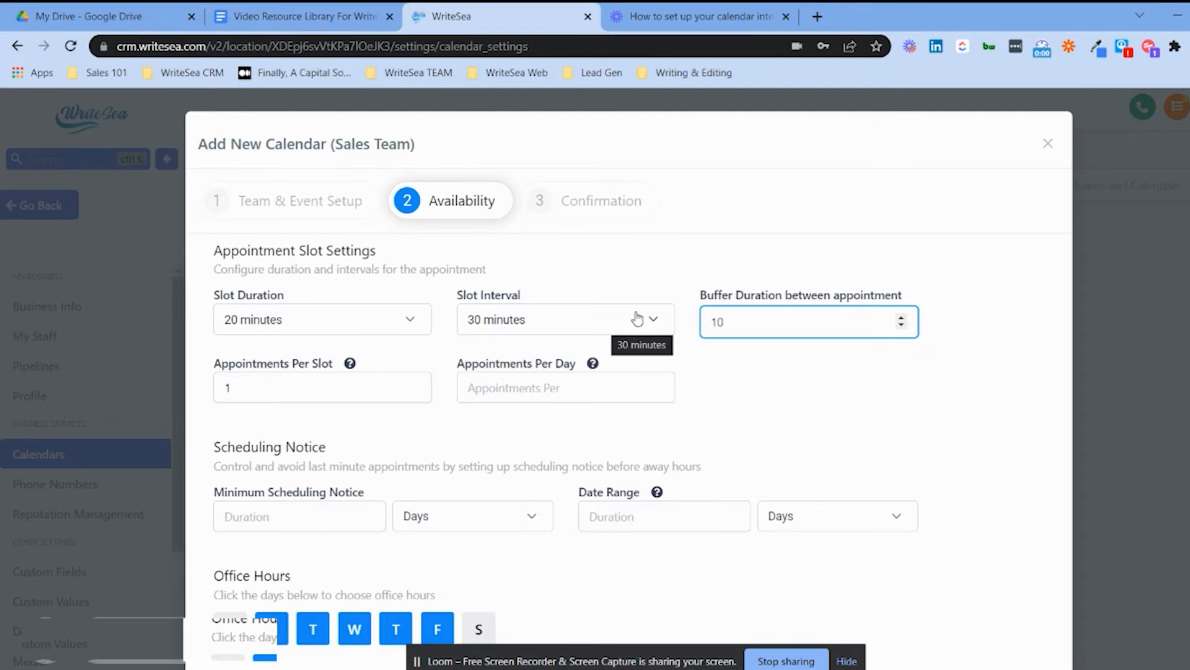
left_click(280, 384)
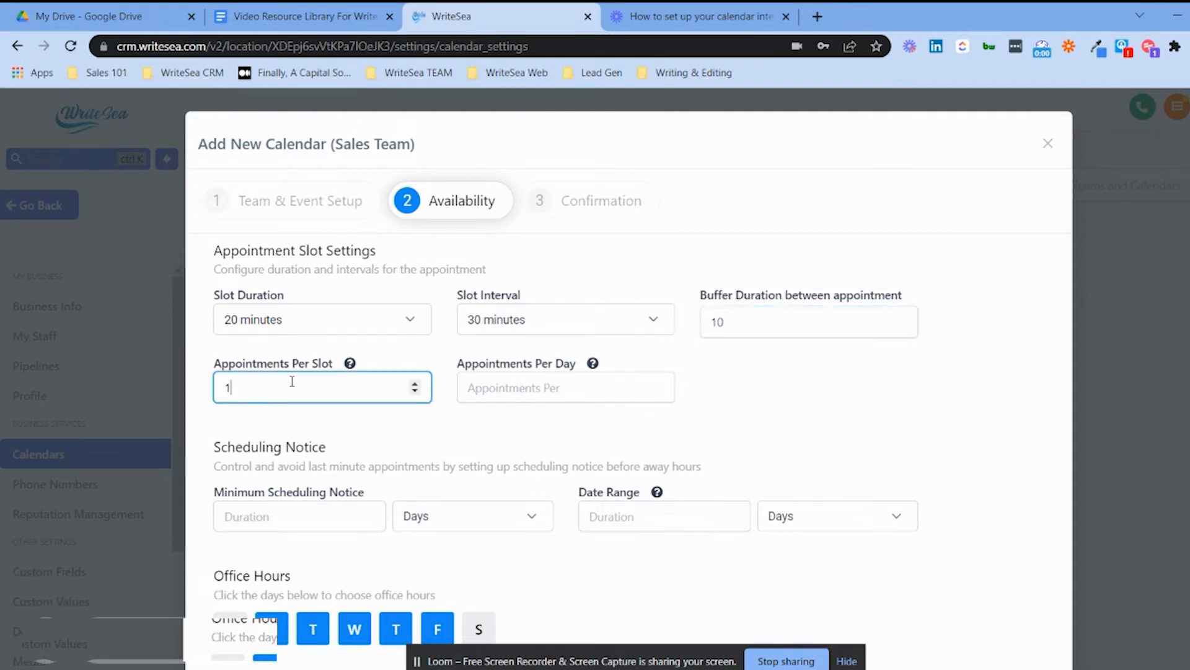
mouse_move(351, 367)
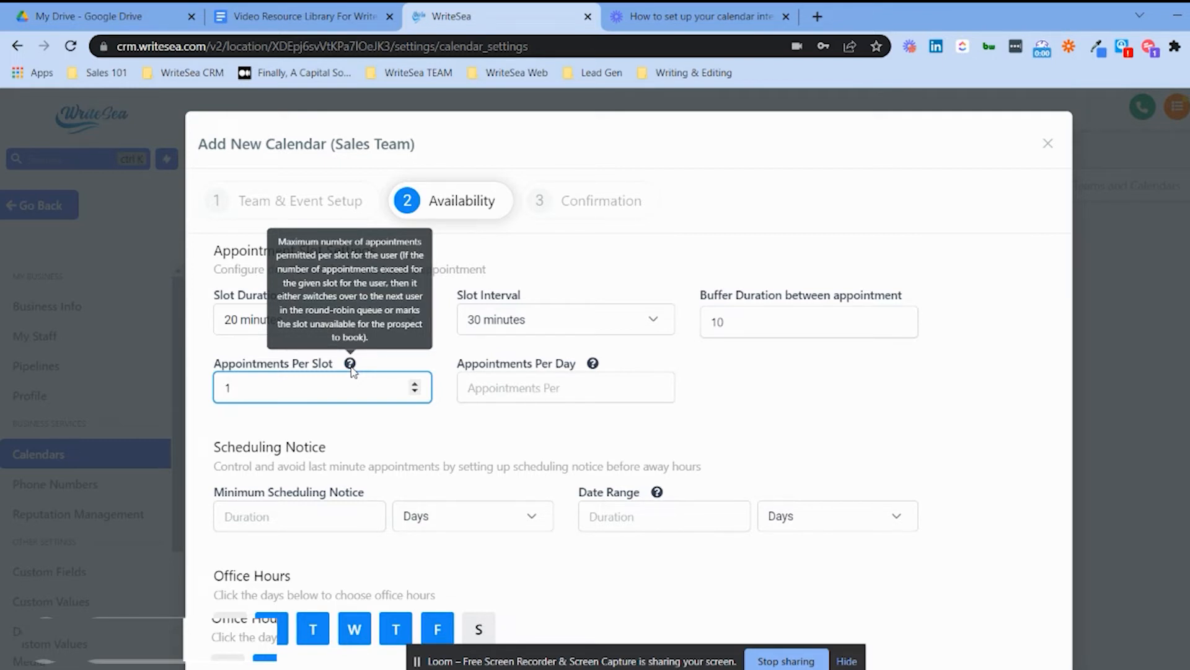
left_click(605, 391)
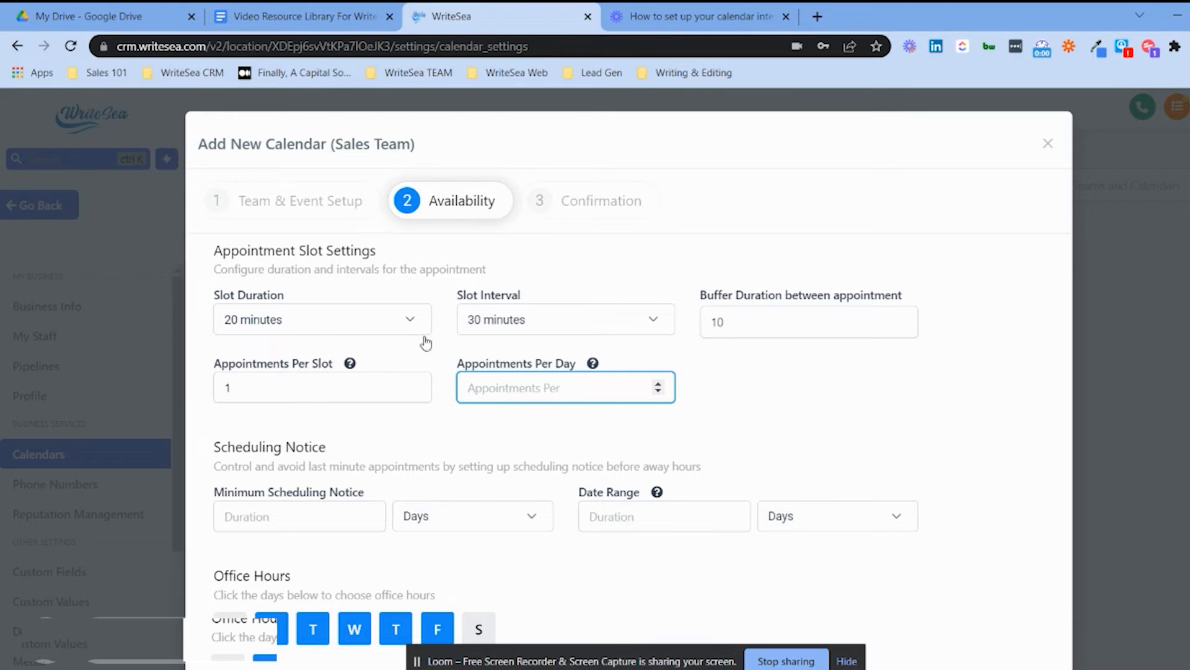
scroll(412, 381, "down", 3)
left_click(315, 350)
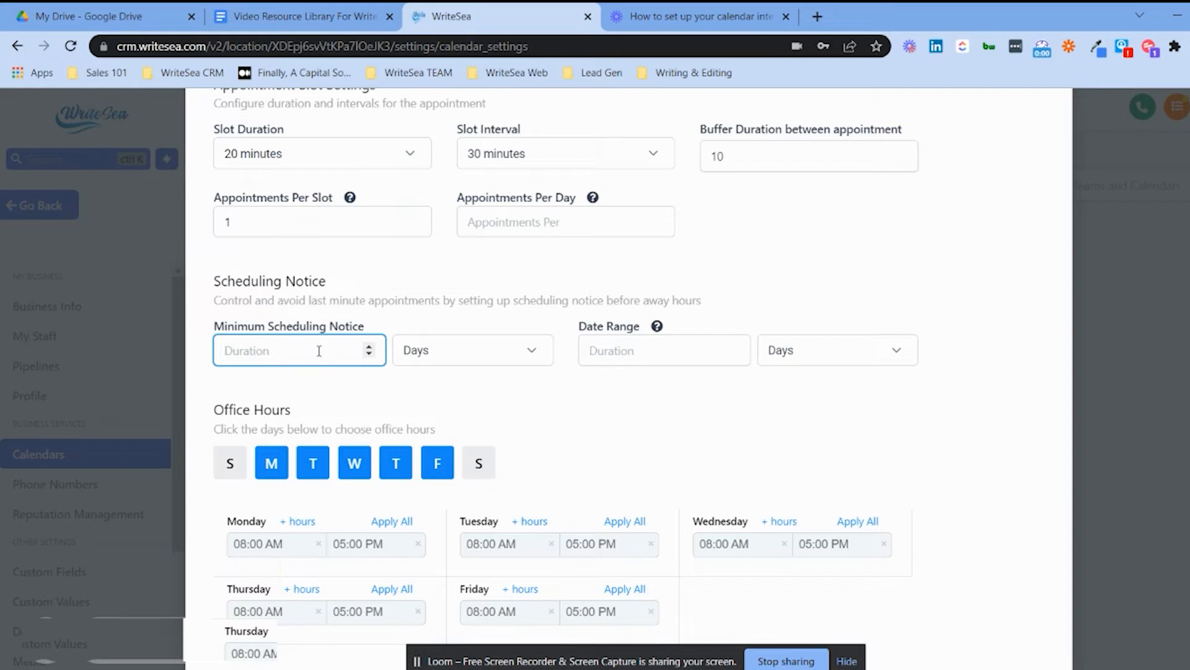
Require 2 hours' minimum scheduling notice and allow a 7-day booking date range.
type("2")
left_click(444, 355)
left_click(445, 390)
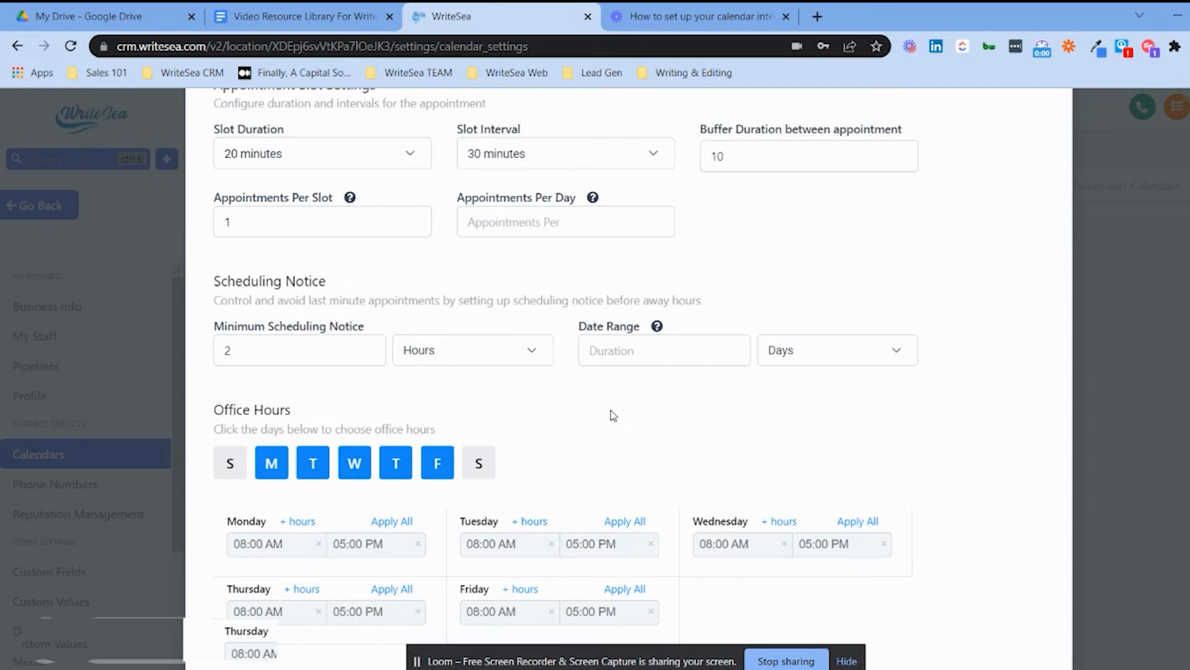
left_click(619, 347)
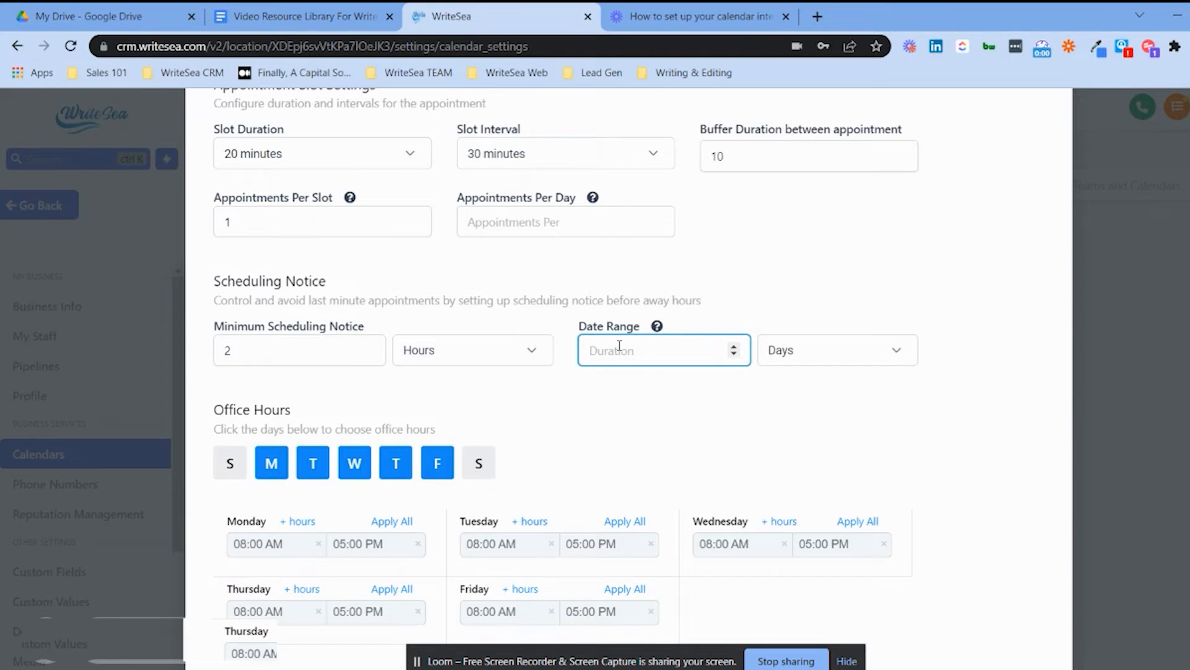
type("7")
scroll(721, 338, "down", 1)
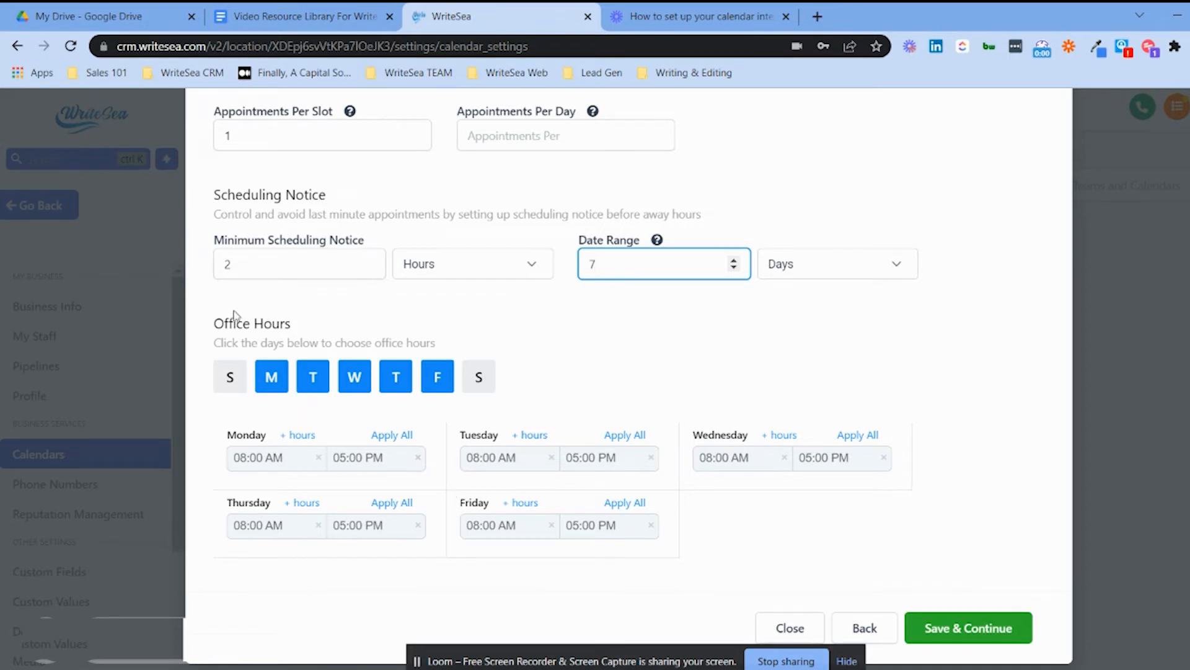
Set Monday's hours to 08:00 AM–08:00 PM and apply them to all days.
left_click(342, 458)
left_click(338, 558)
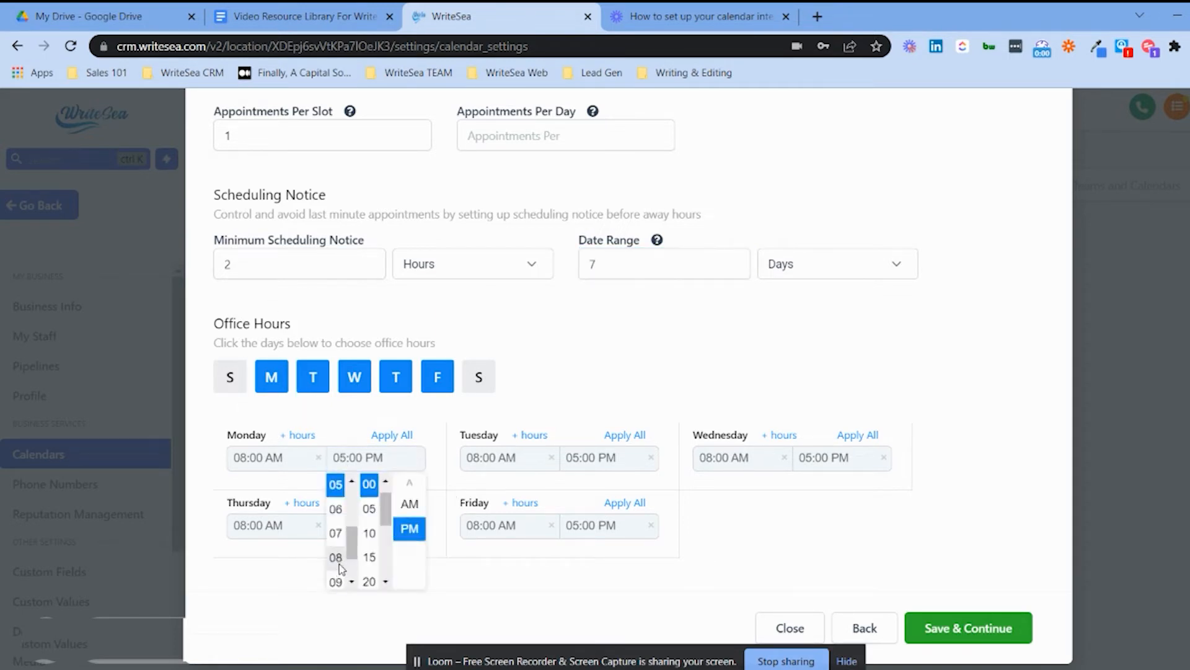
left_click(392, 434)
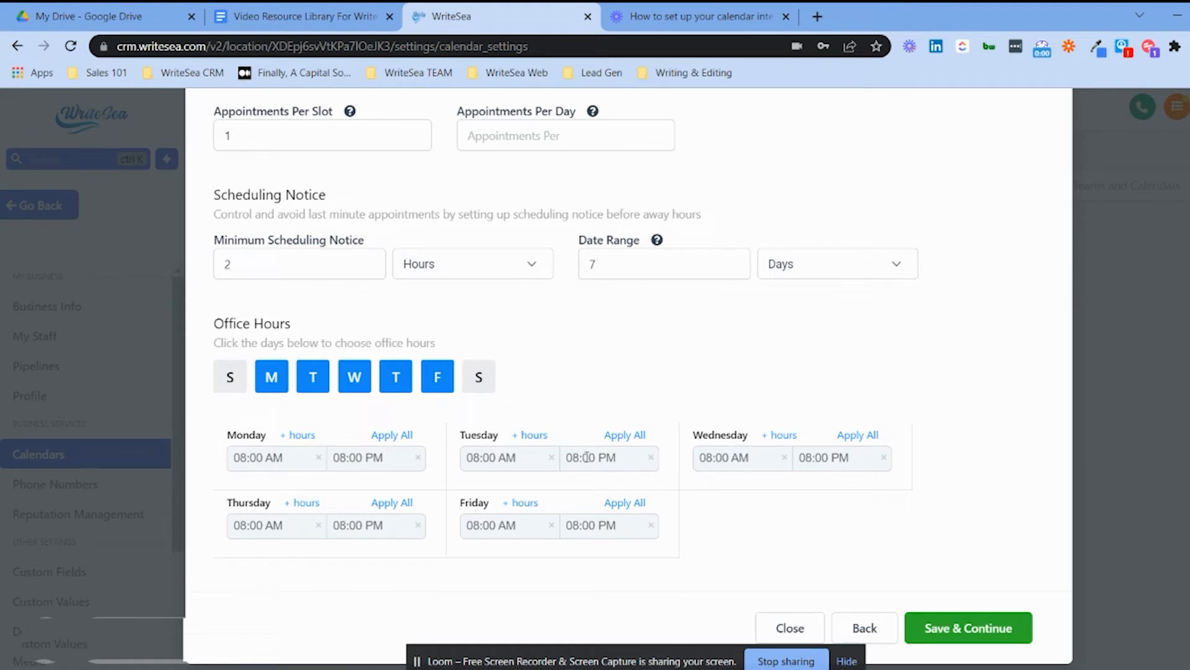
left_click(506, 464)
left_click(597, 411)
left_click(496, 459)
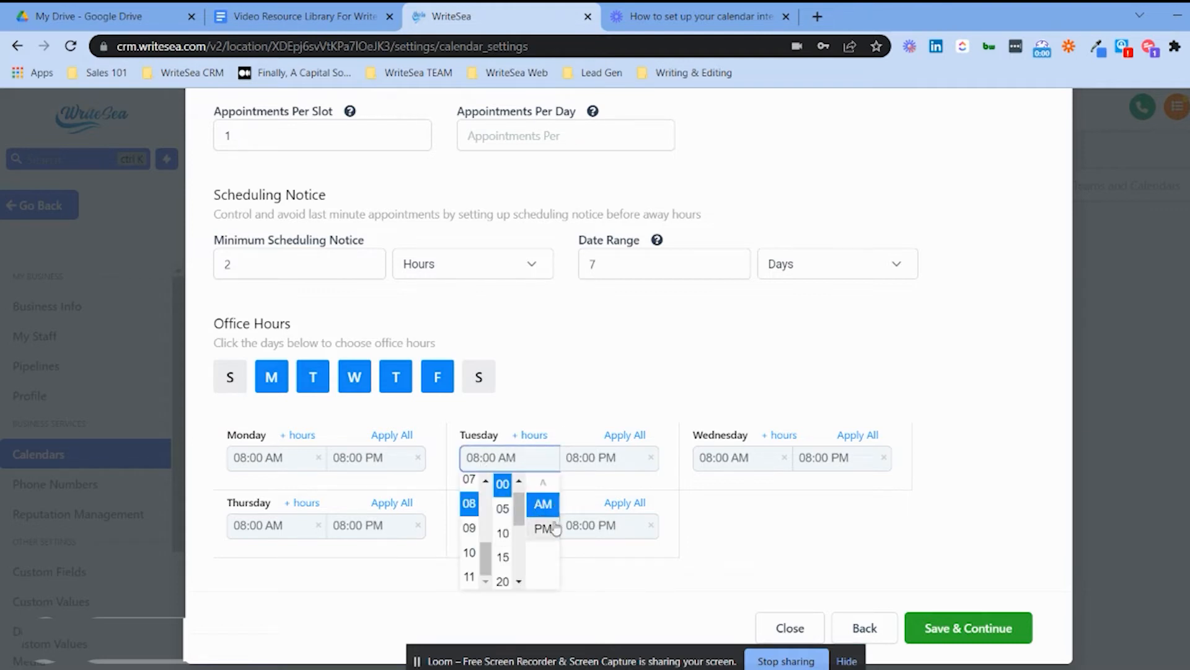
left_click(617, 376)
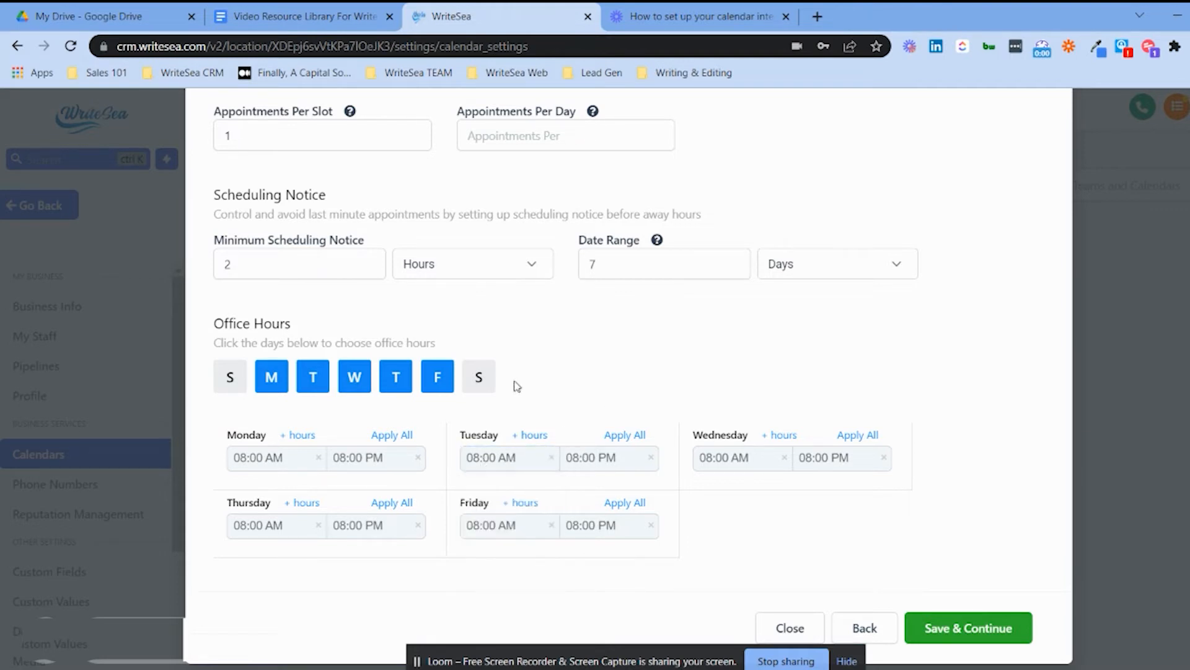
Limit office days to Monday, Tuesday and Wednesday.
left_click(480, 379)
left_click(235, 382)
left_click(235, 383)
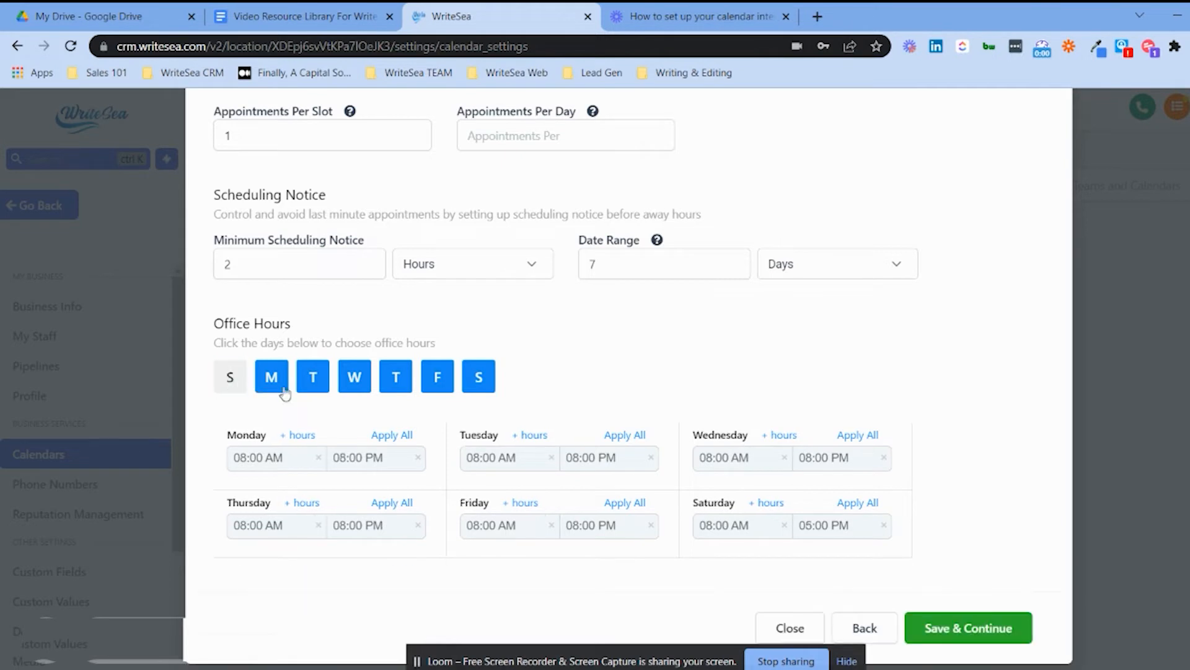
left_click(478, 379)
left_click(437, 380)
left_click(396, 380)
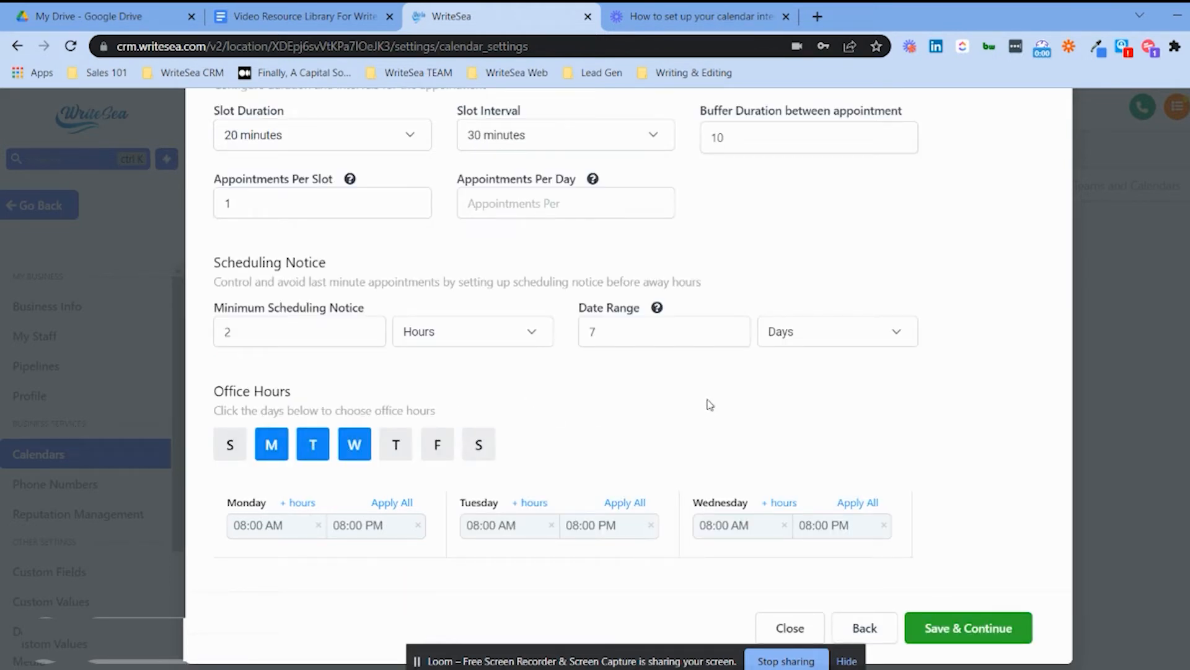
scroll(651, 341, "up", 3)
On the Confirmation step, keep Custom Form as the booking form.
left_click(566, 204)
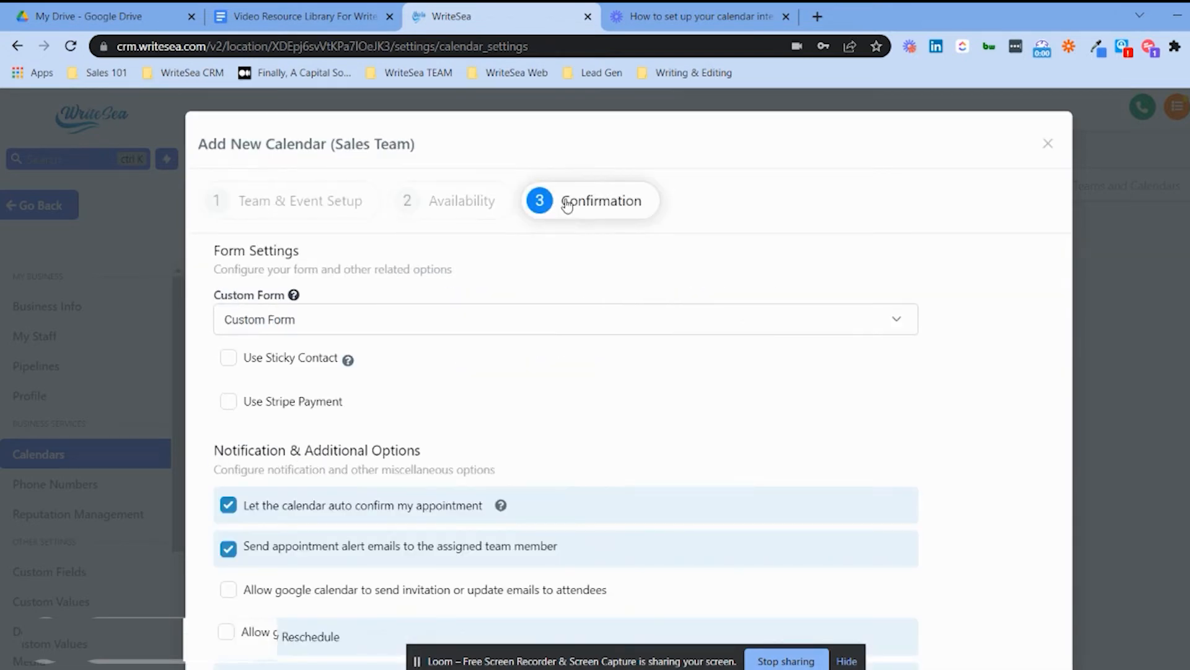
left_click(327, 319)
left_click(393, 314)
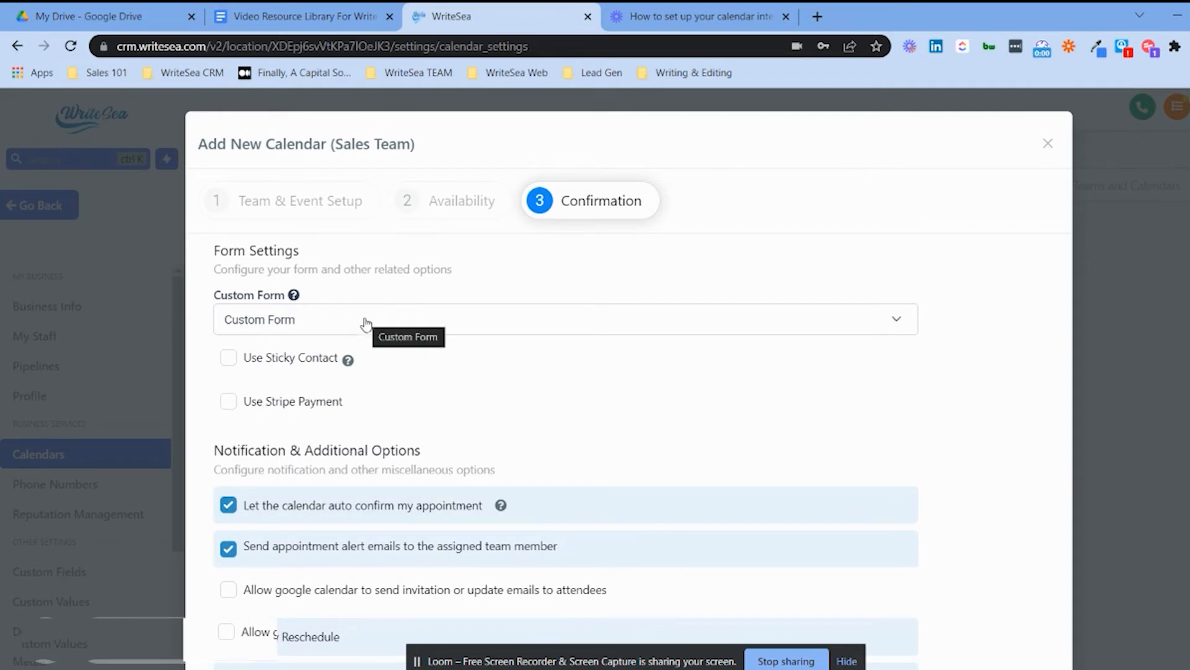
left_click(307, 328)
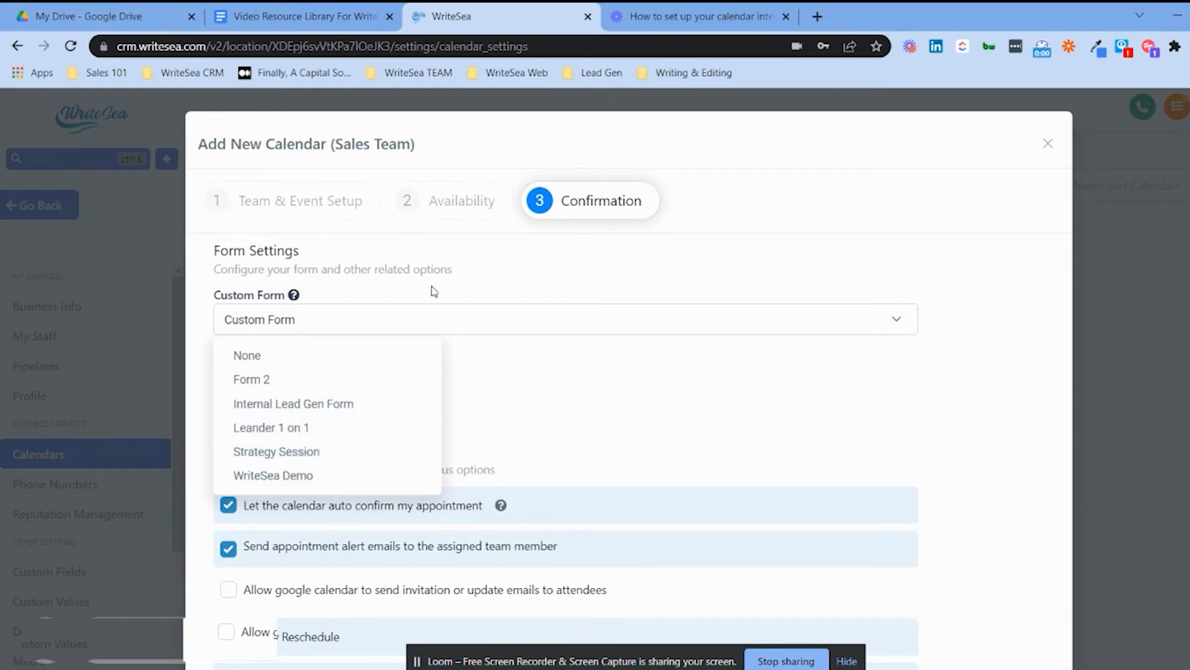
left_click(535, 276)
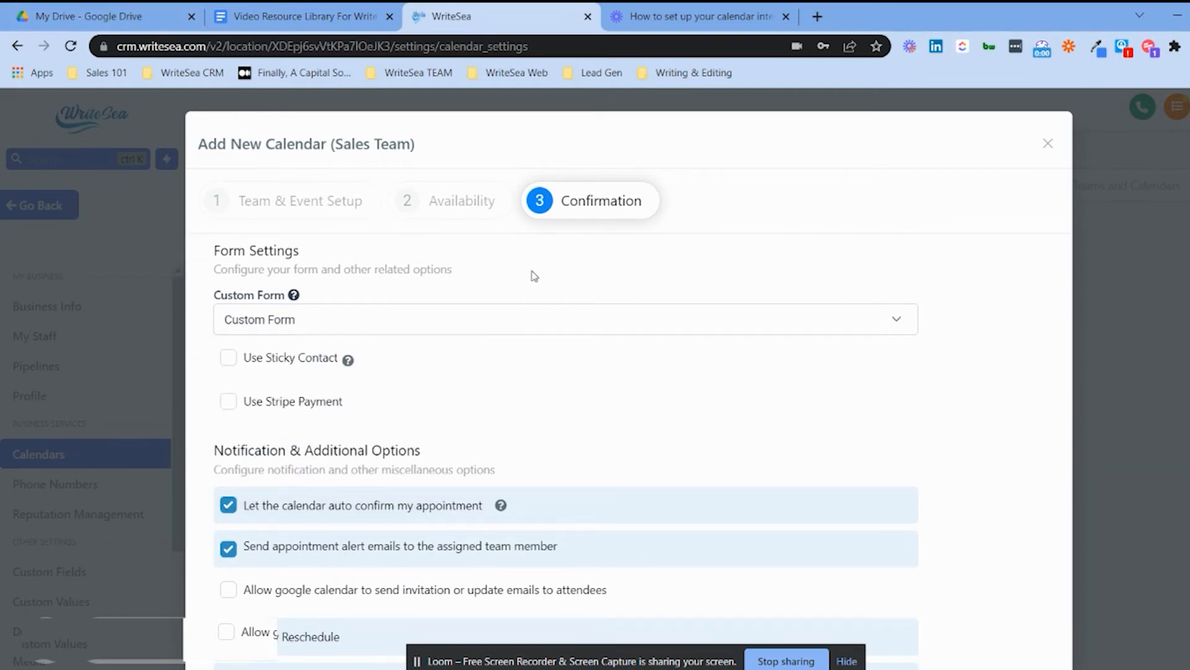
Enable Use Sticky Contact, leaving Use Stripe Payment off.
left_click(233, 360)
mouse_move(350, 364)
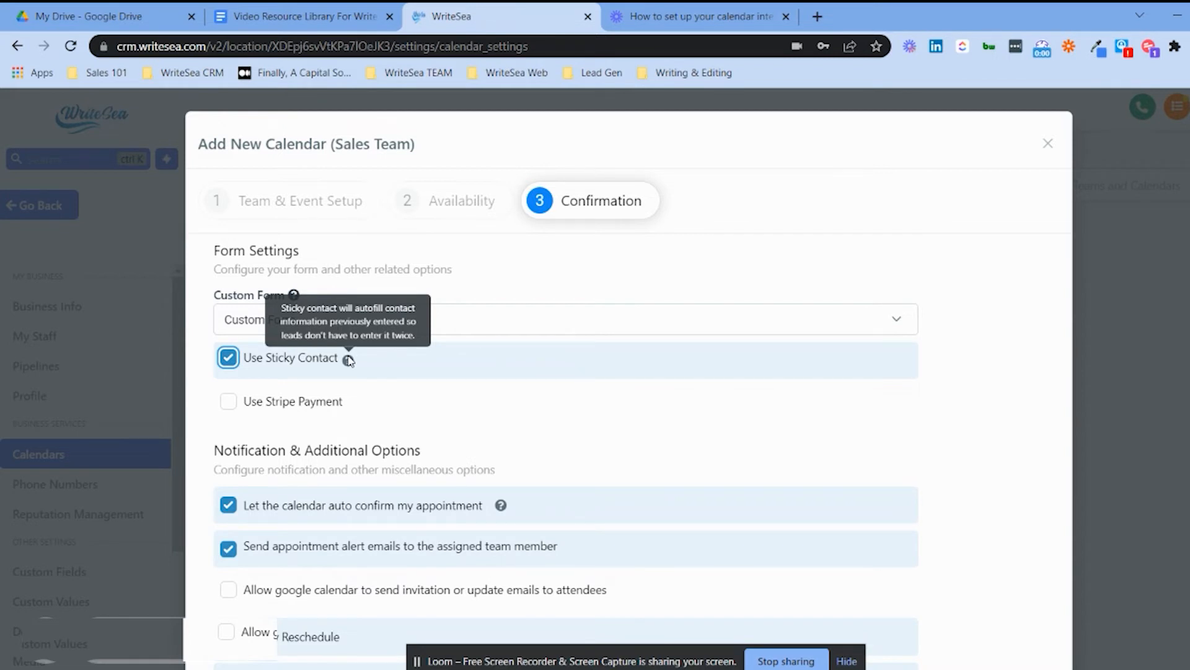
left_click(228, 402)
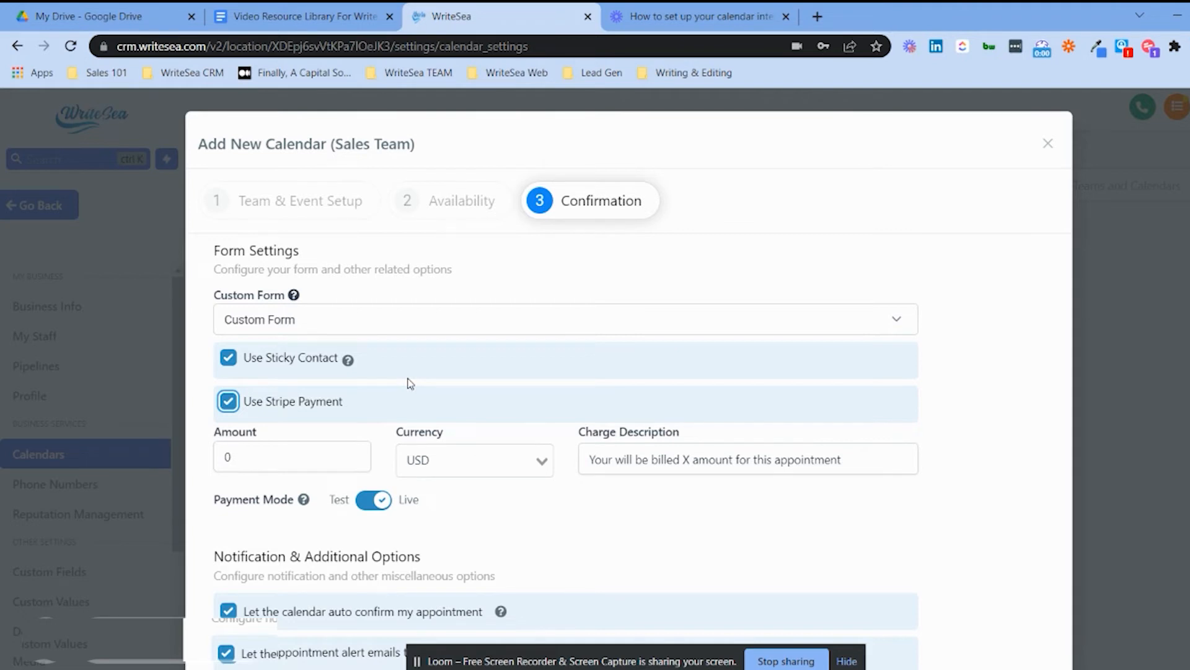
left_click(344, 455)
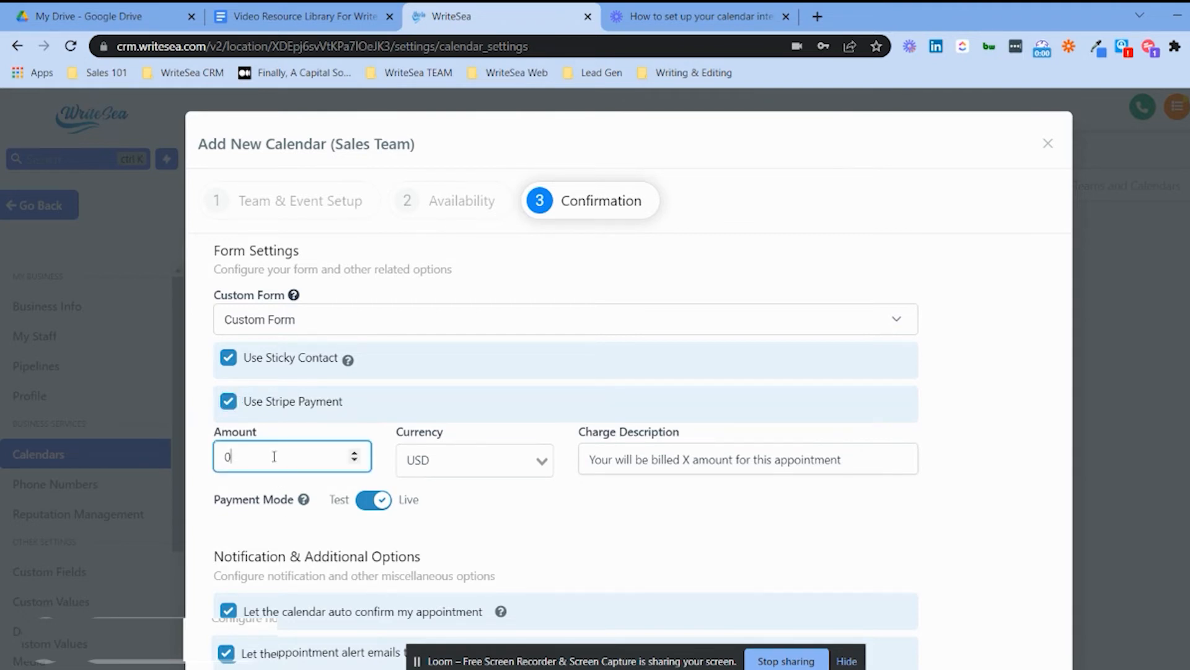
left_click(228, 401)
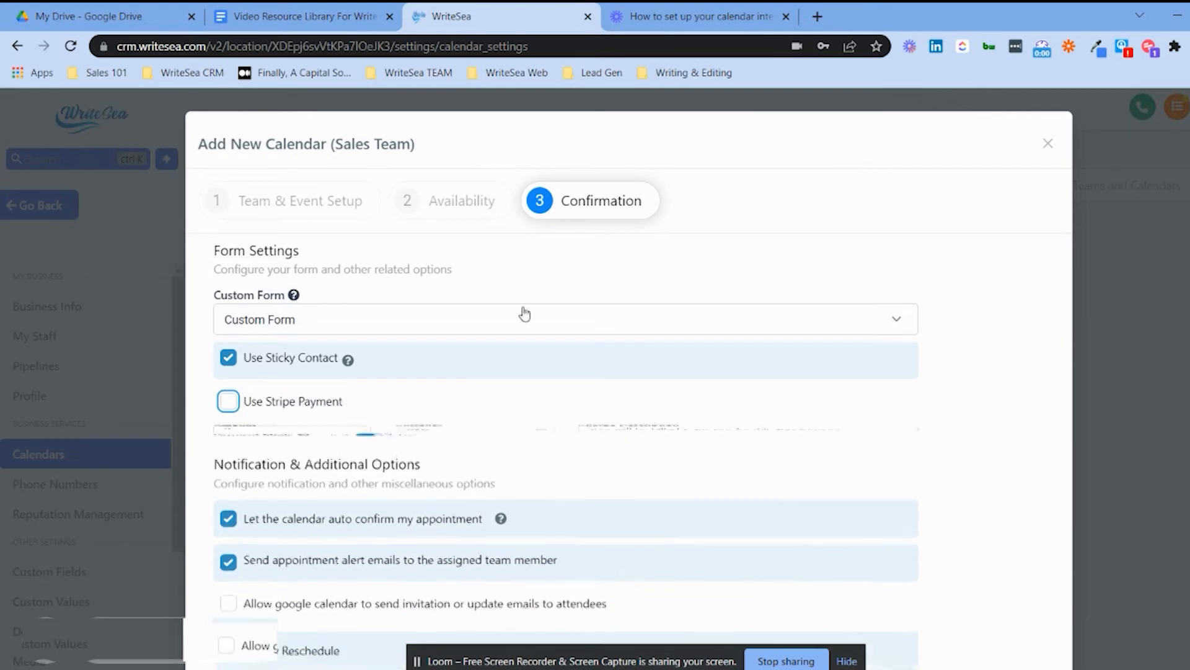
Tick 'Allow google calendar to send invitation or update emails to attendees'.
scroll(521, 316, "down", 4)
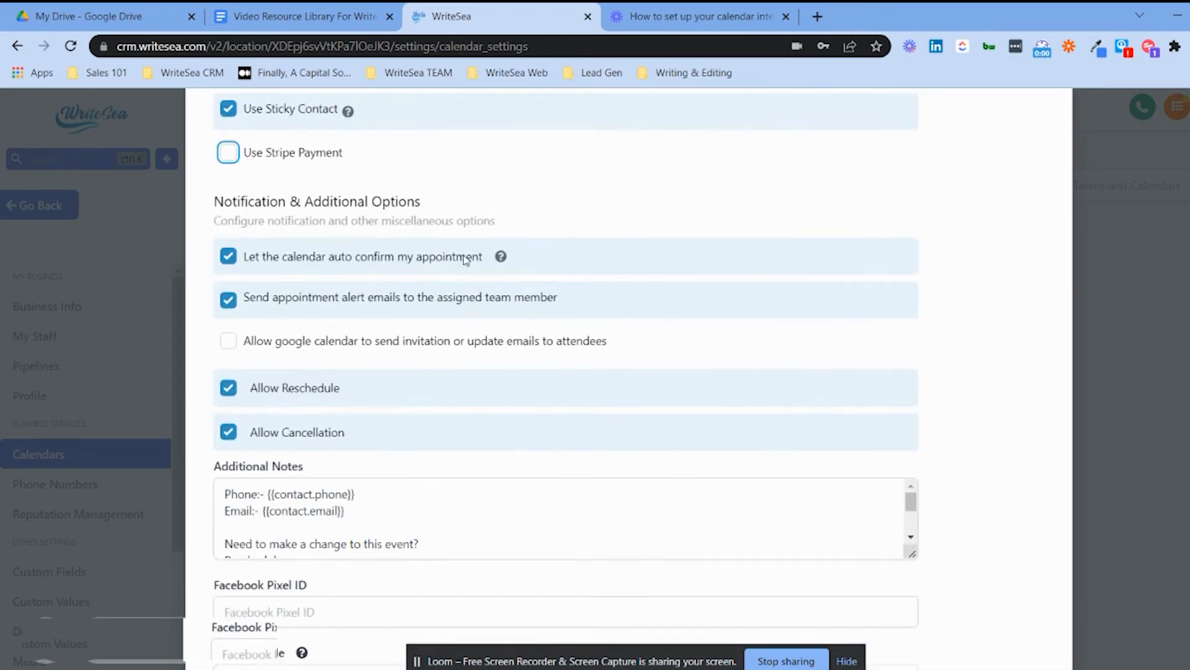
mouse_move(500, 259)
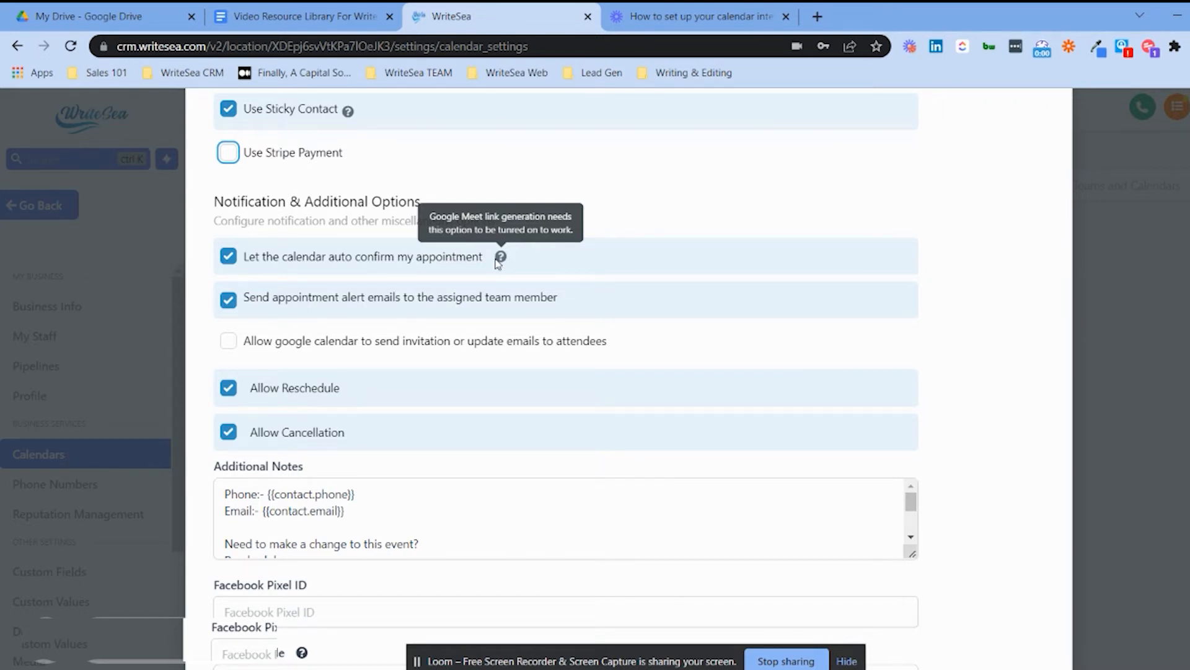
left_click(238, 339)
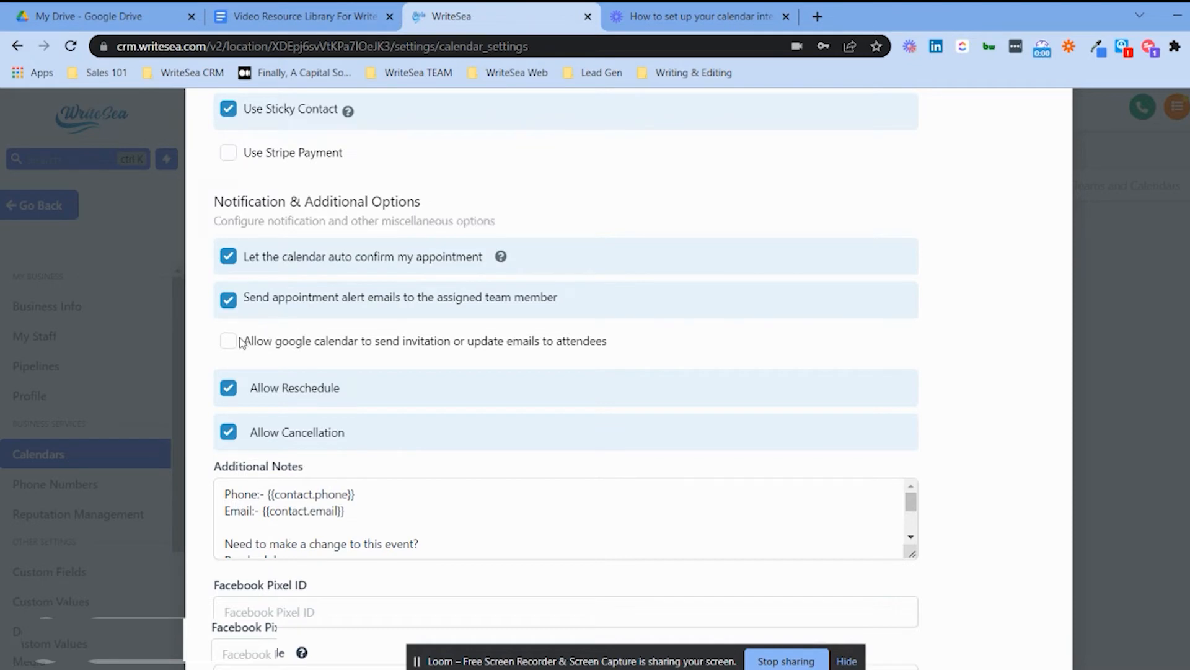
left_click(228, 342)
scroll(453, 322, "down", 3)
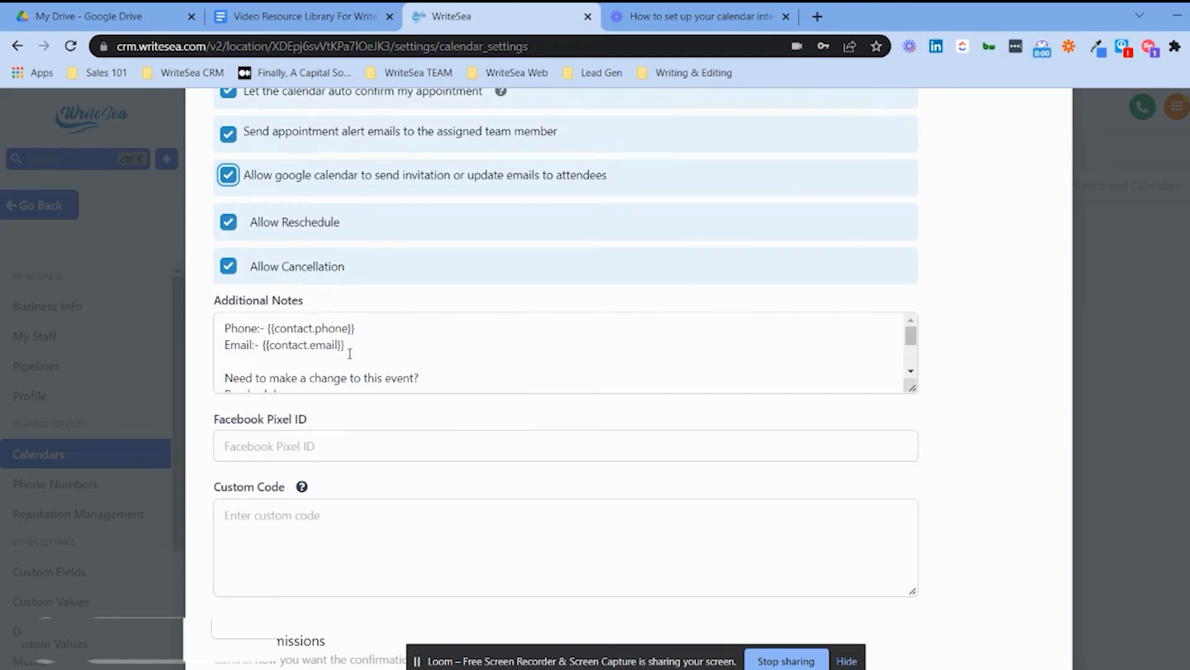
scroll(351, 352, "down", 2)
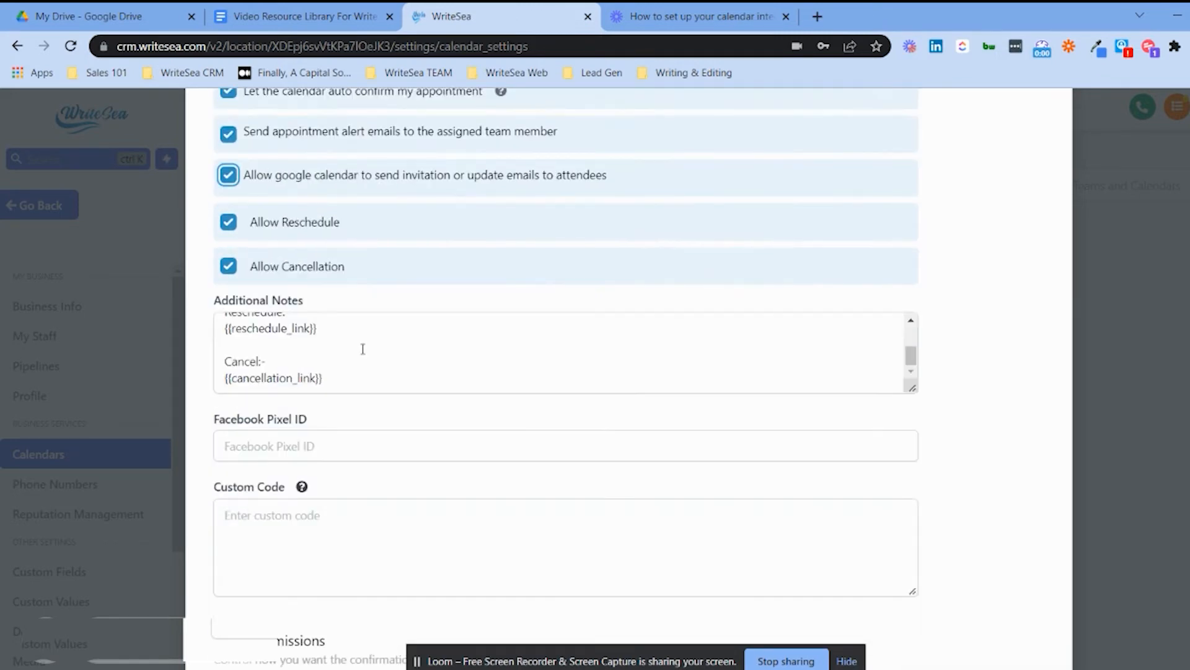
scroll(363, 350, "down", 3)
scroll(282, 203, "up", 3)
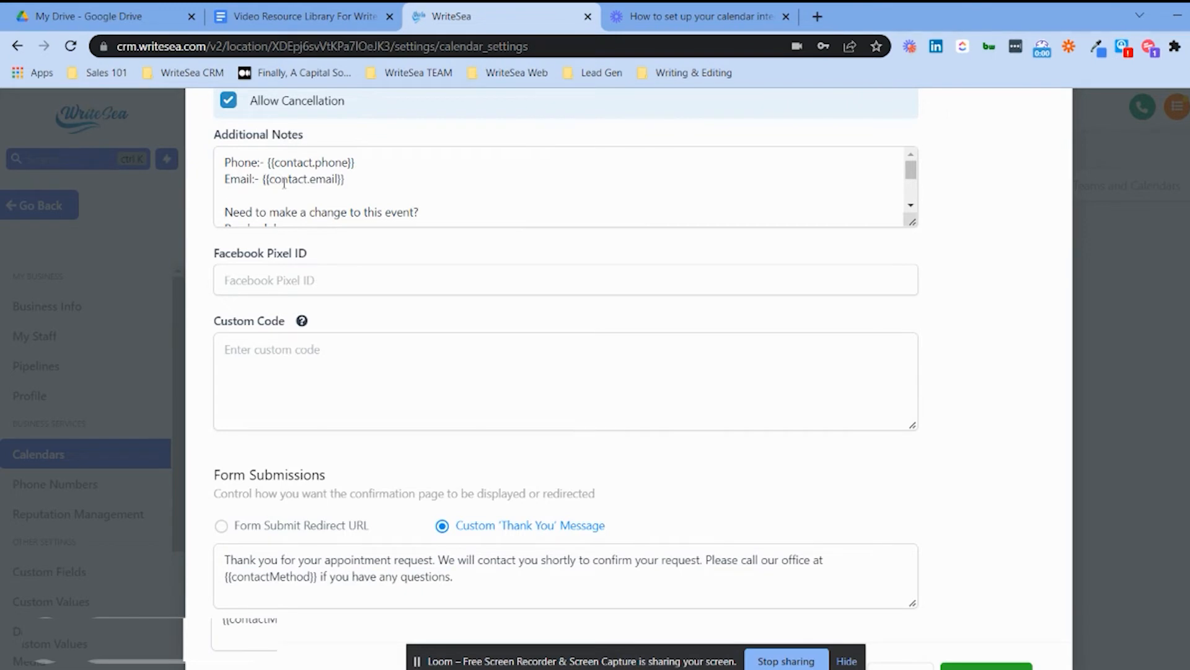
Keep the Custom 'Thank You' Message instead of a Form Submit Redirect URL.
scroll(371, 177, "down", 2)
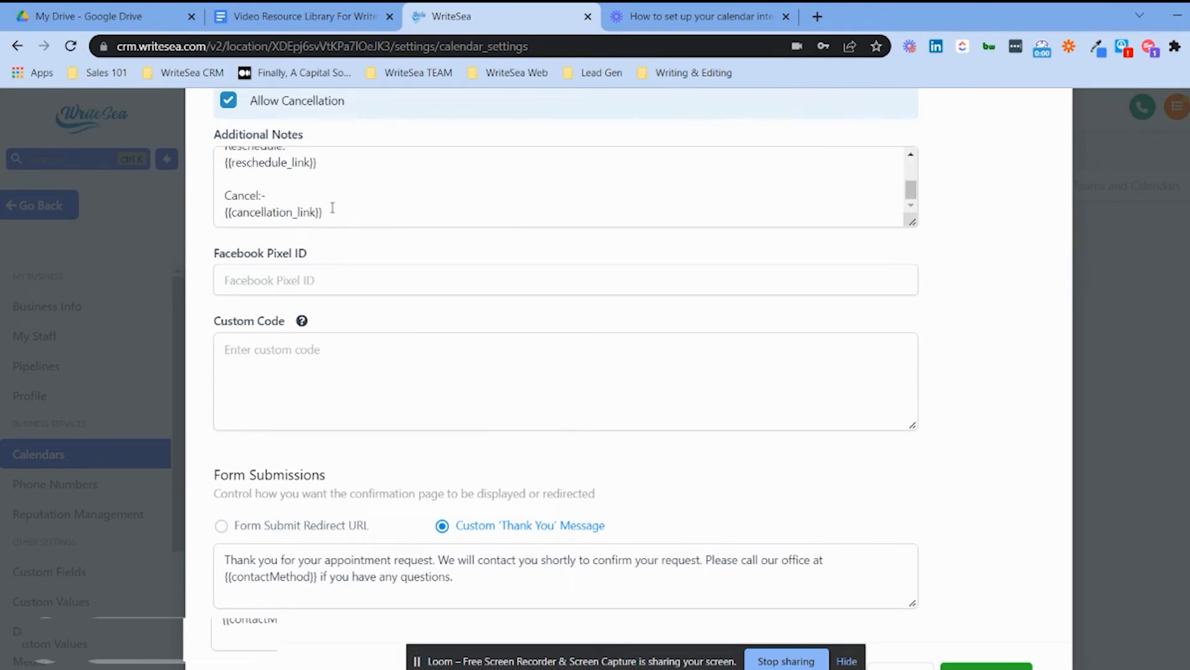
left_click(344, 284)
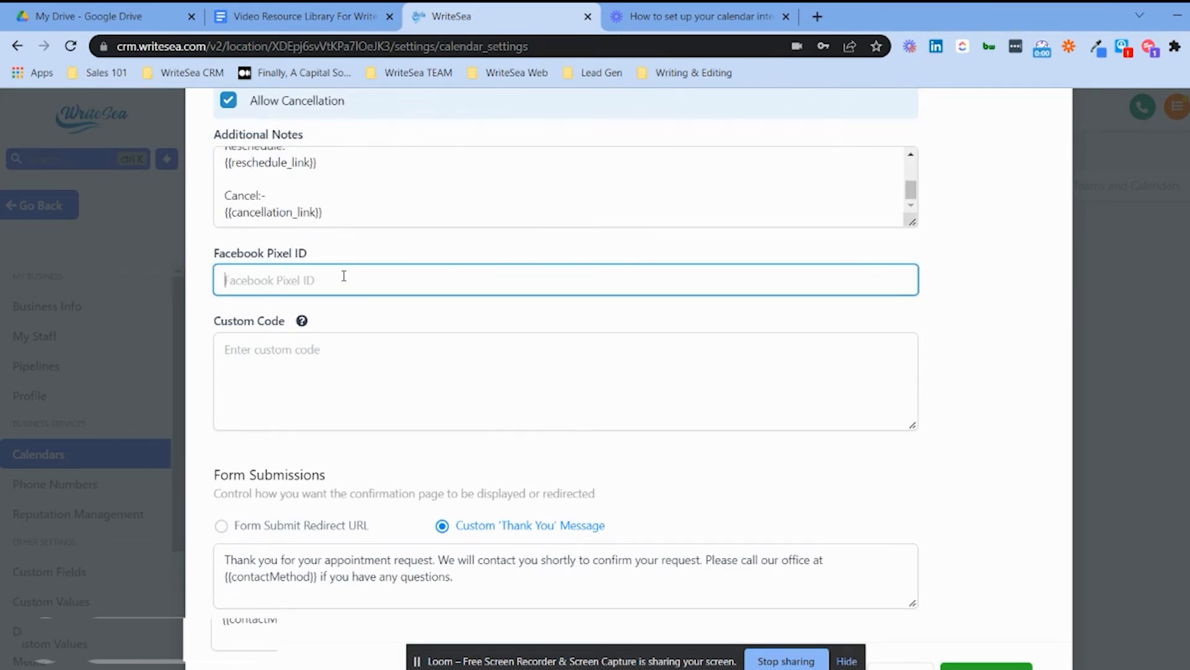
left_click(303, 377)
scroll(400, 325, "down", 1)
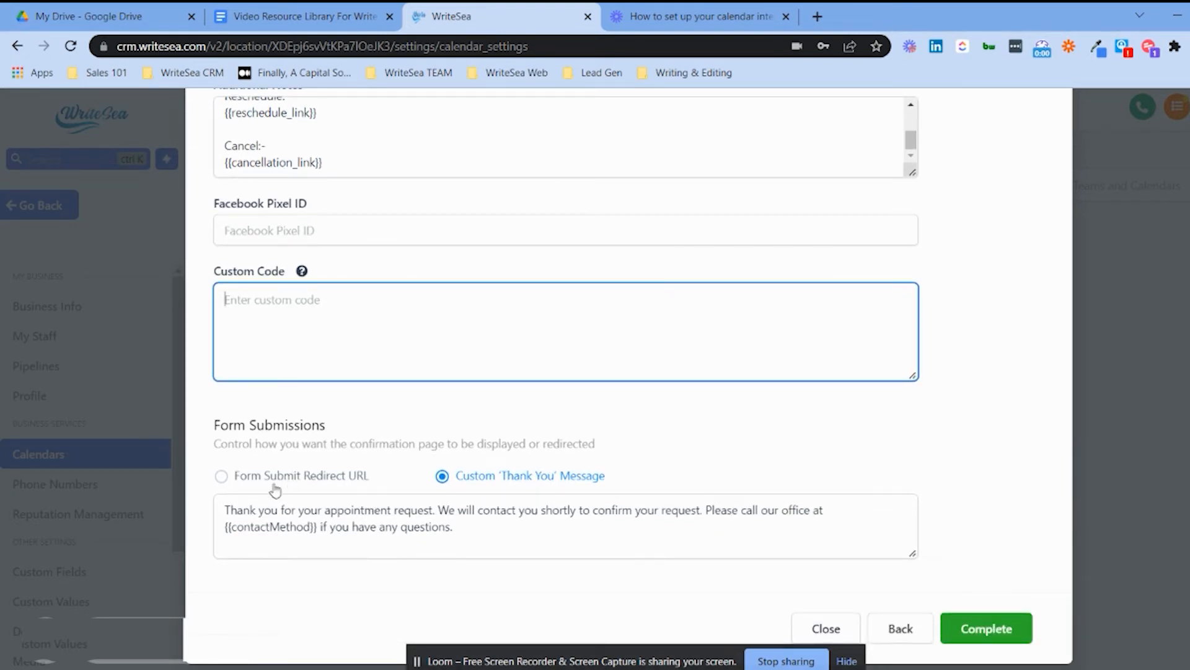
left_click(222, 476)
left_click(311, 539)
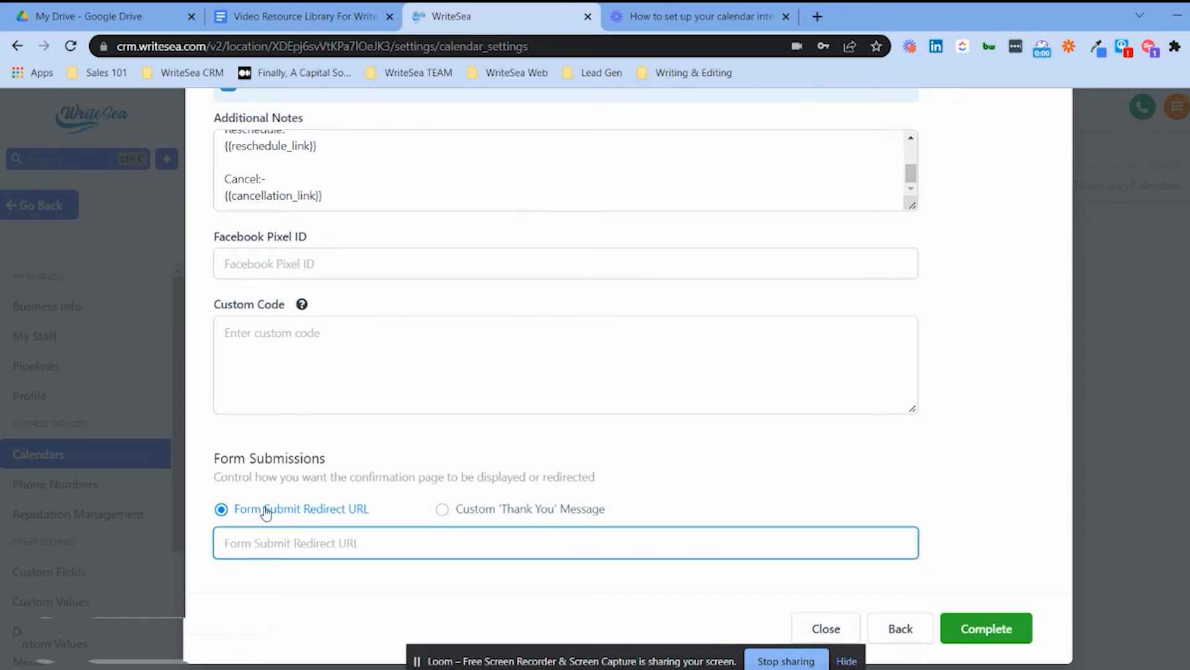
left_click(441, 509)
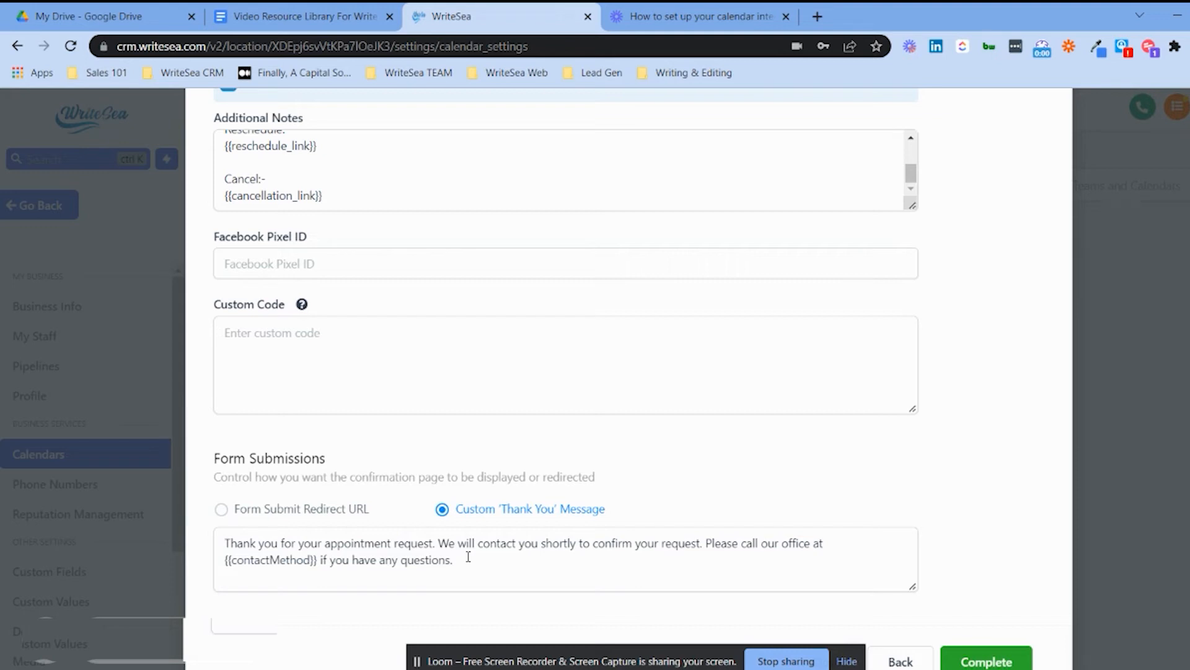
Close the Sales Team calendar setup window.
scroll(768, 500, "down", 2)
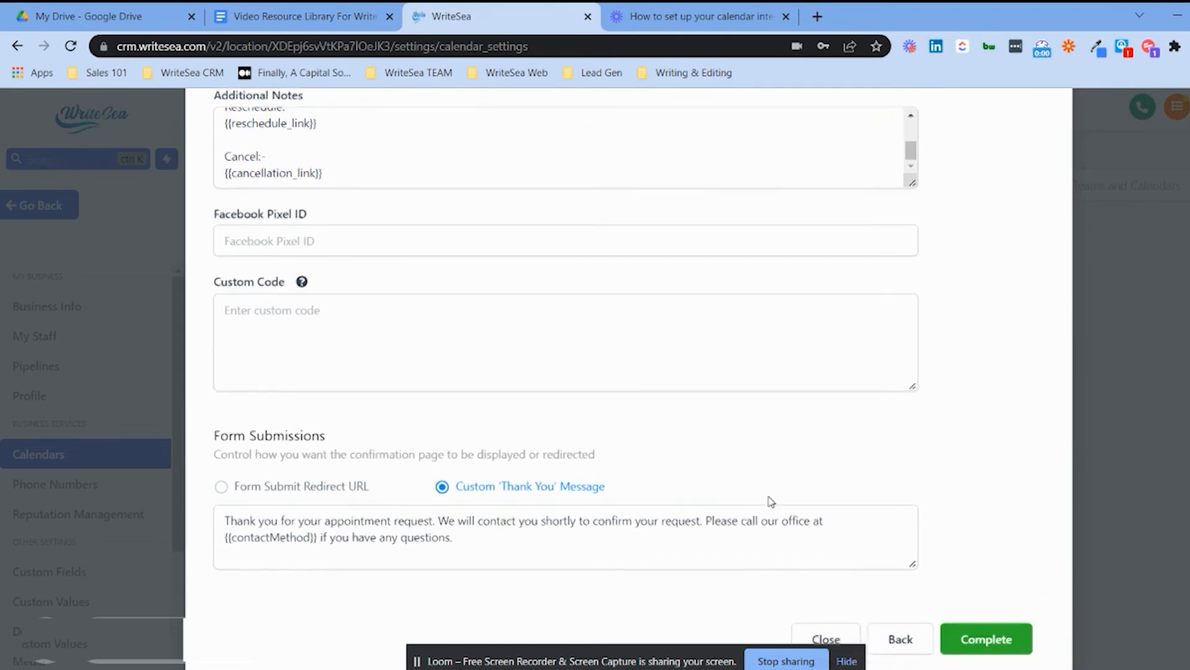
scroll(828, 423, "up", 15)
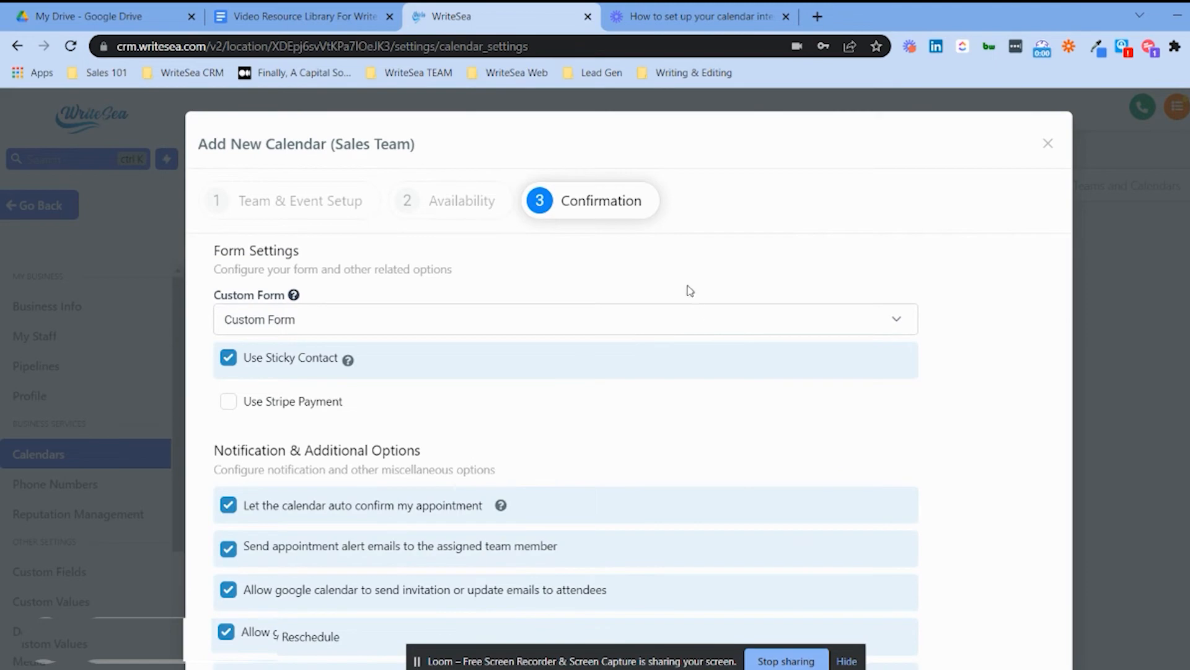
left_click(1047, 146)
Start a new blank form in Sites > Forms > Builder.
left_click(38, 207)
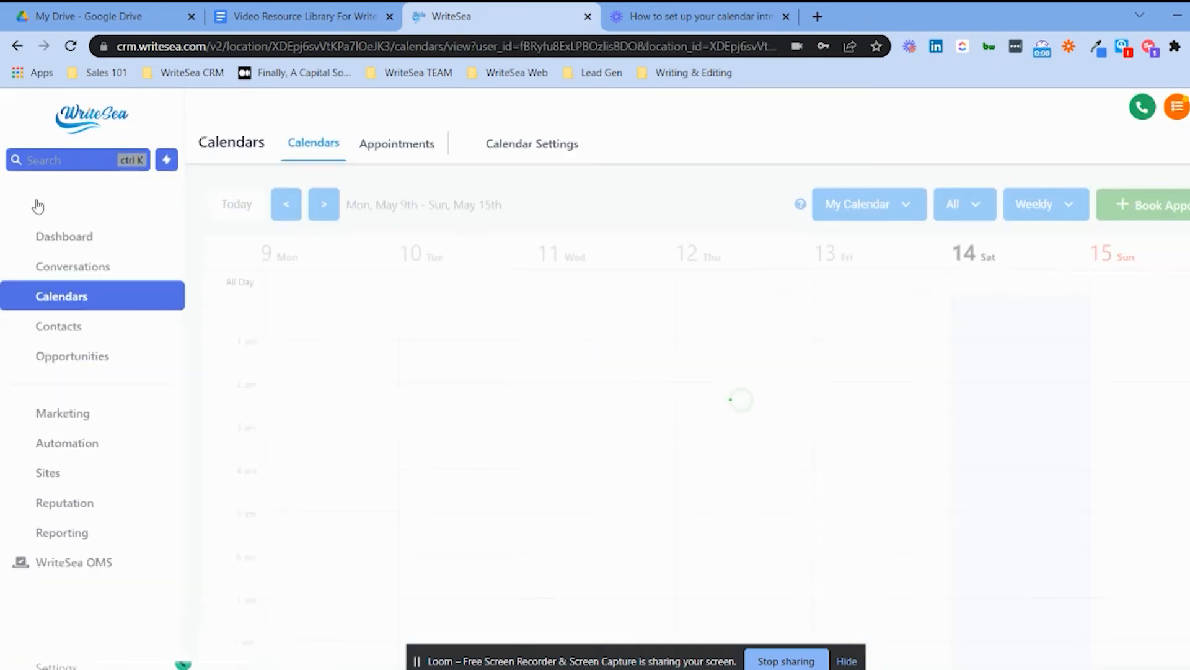
left_click(48, 469)
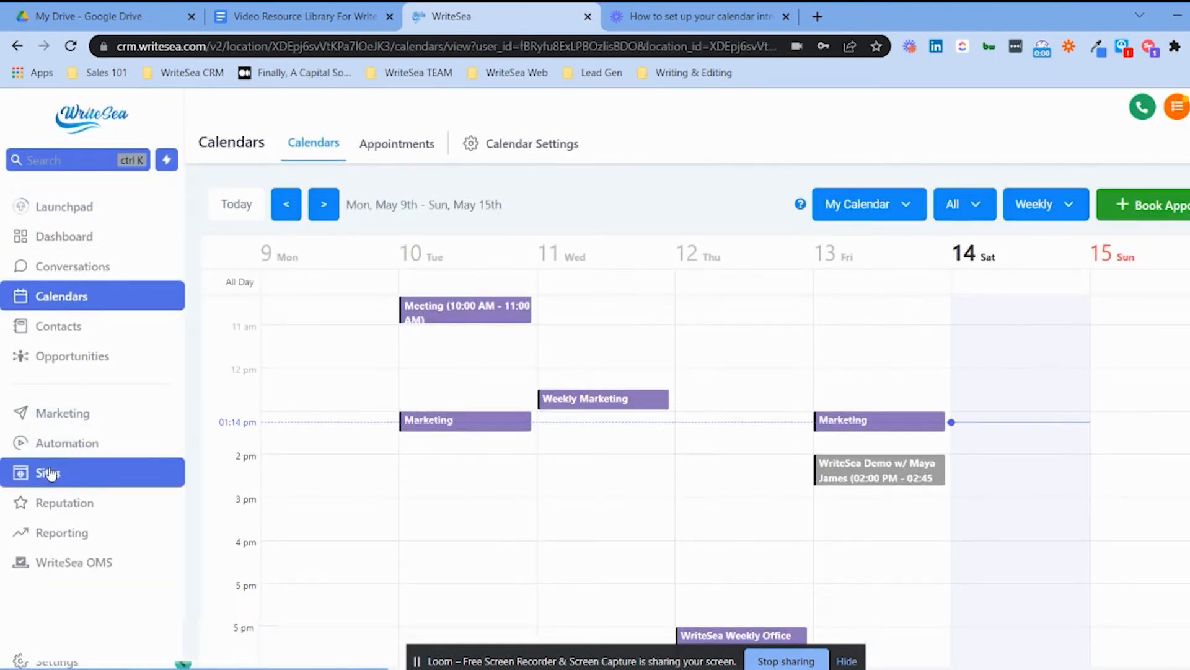
left_click(504, 145)
left_click(496, 186)
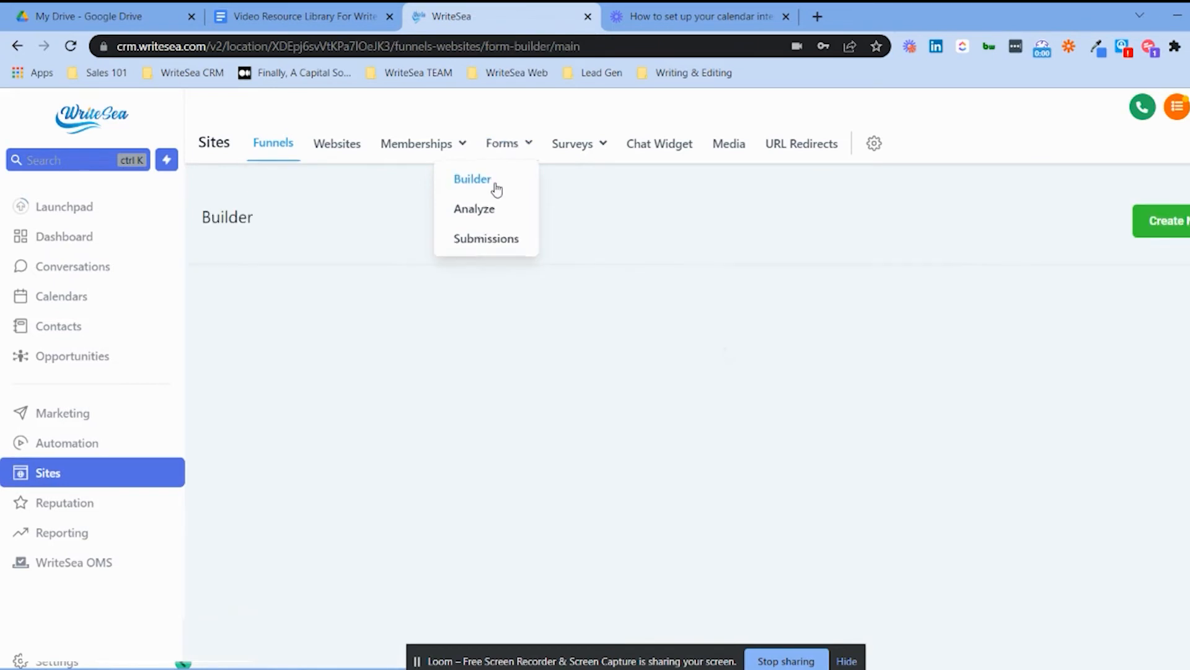
left_click(1154, 223)
Add First Name, Last Name, Phone and Email fields to the form.
left_click_drag(1082, 271, 567, 273)
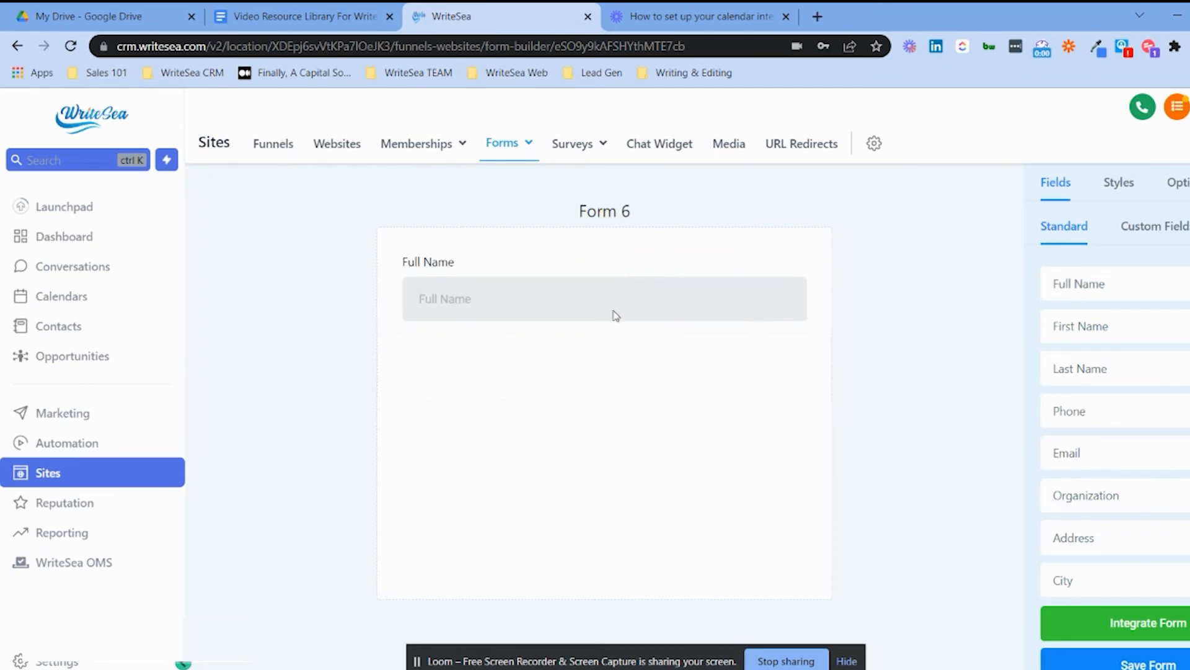
left_click_drag(616, 310, 875, 274)
left_click_drag(1064, 328, 614, 292)
left_click_drag(1090, 372, 783, 377)
left_click_drag(1101, 417, 694, 420)
left_click_drag(1087, 446, 742, 514)
In Styles, enable Inline Forms for two columns and turn Agency Branding off.
left_click(1119, 183)
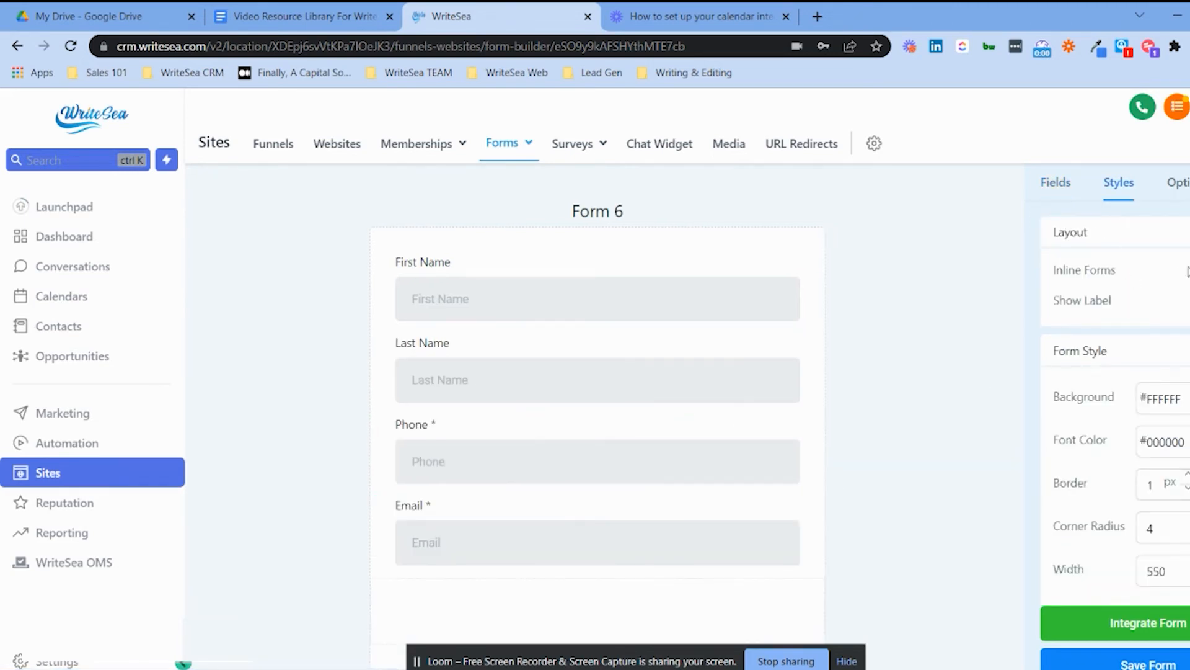
left_click(1172, 272)
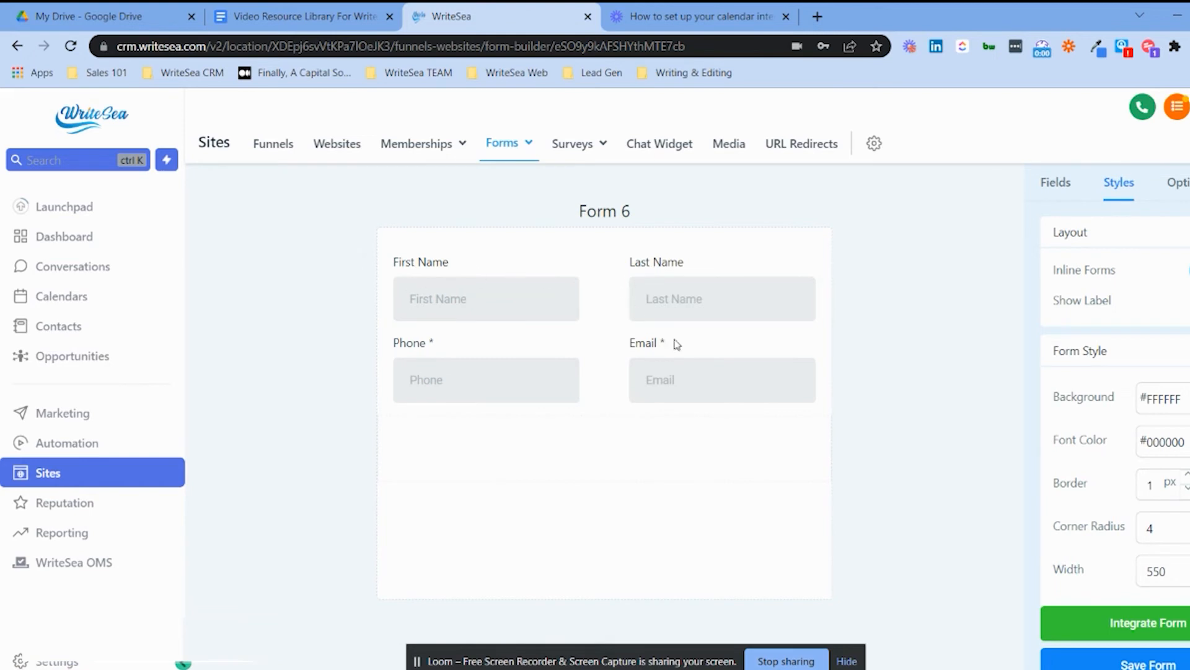
left_click(1179, 399)
scroll(1173, 445, "down", 3)
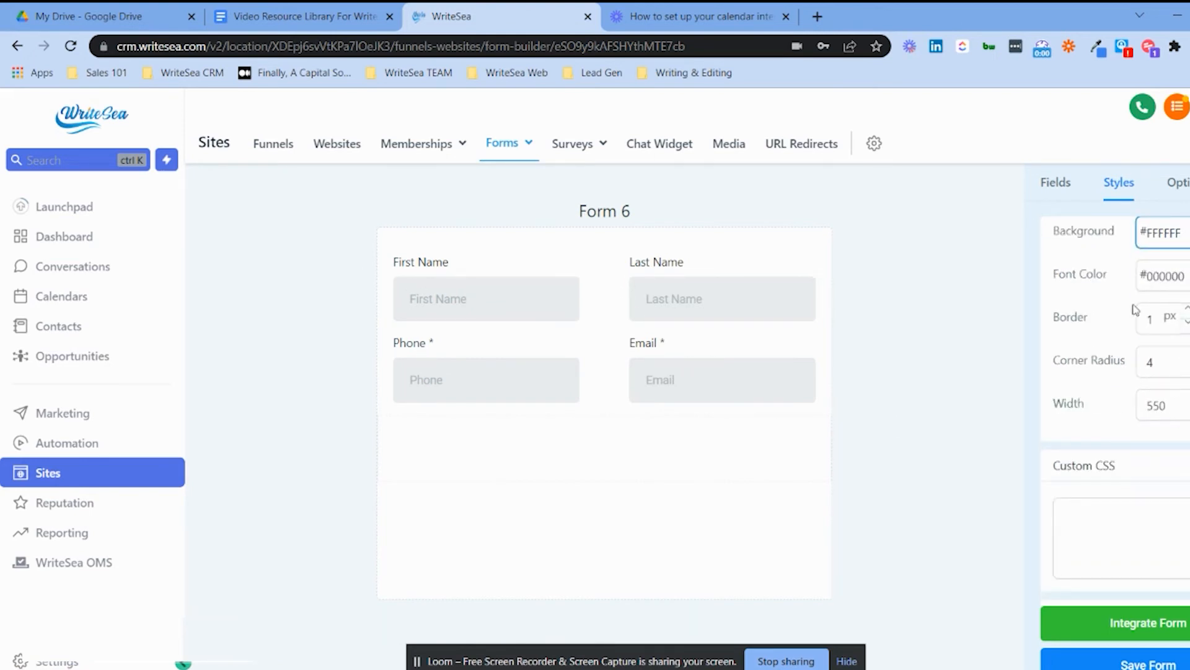
scroll(1165, 416, "down", 1)
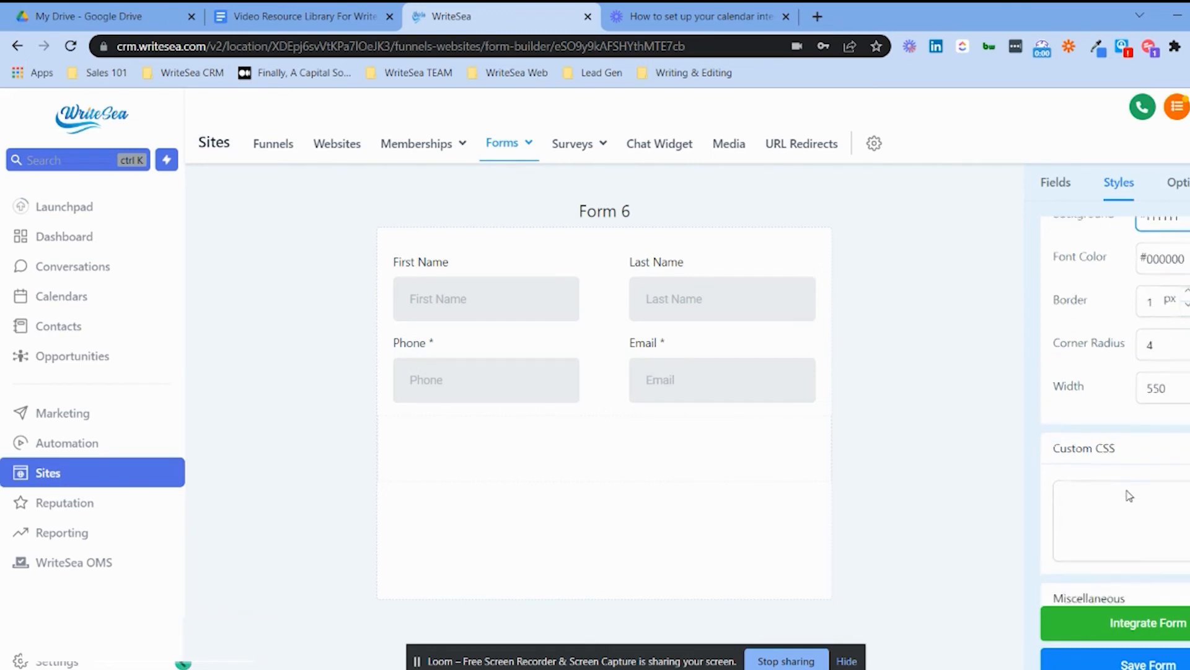
left_click(1180, 588)
left_click(1185, 584)
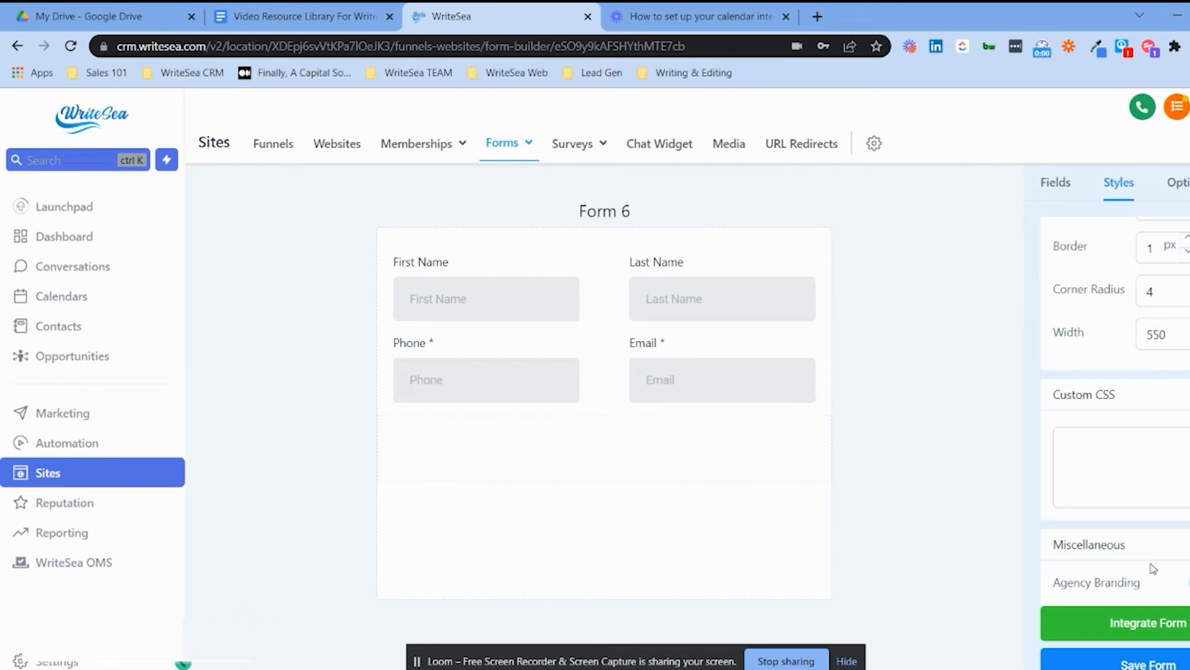
left_click(712, 263)
left_click(568, 361)
left_click(924, 271)
Search the custom fields for an upload field and start creating a new custom field.
left_click(1054, 194)
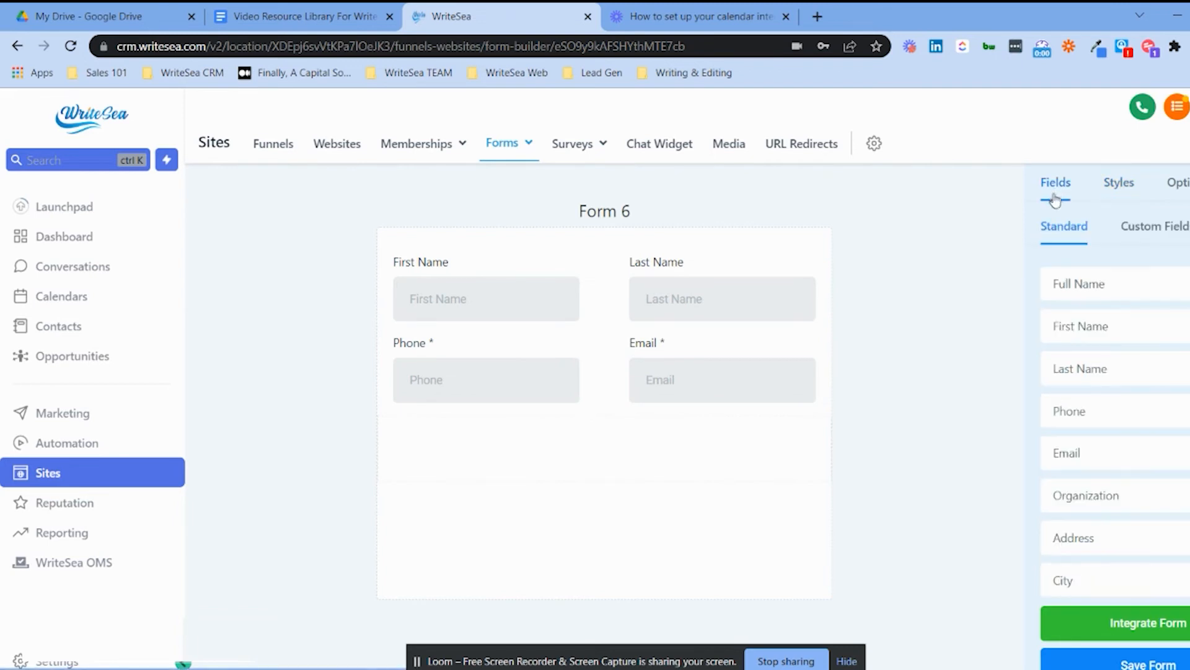
left_click(1157, 229)
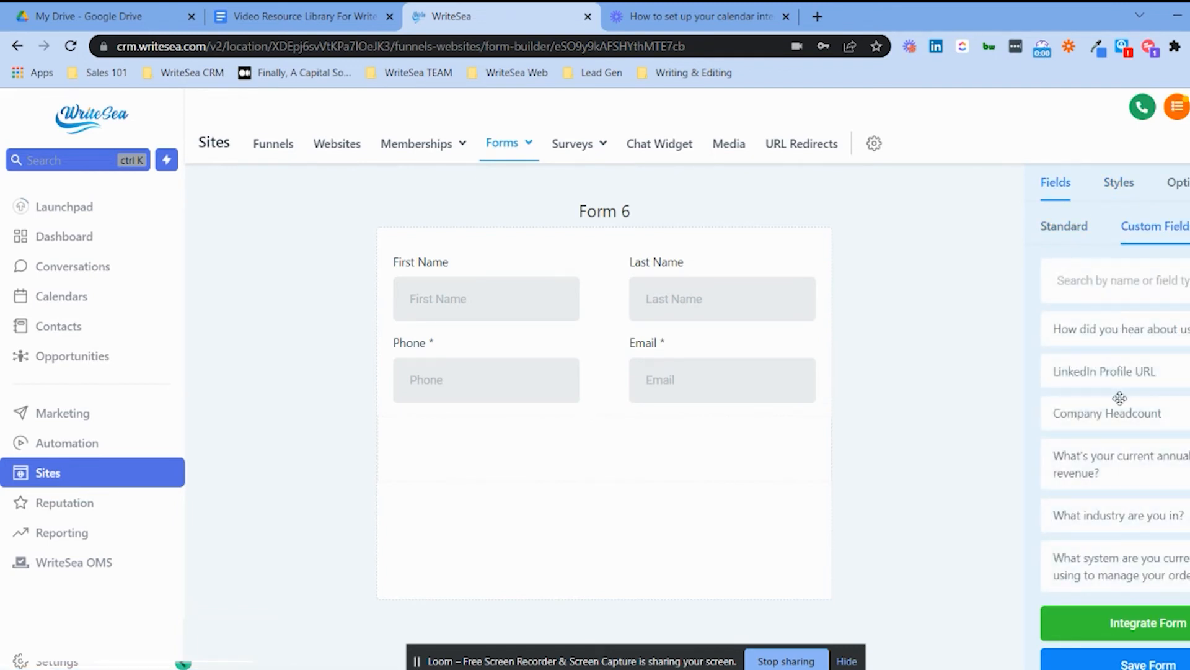
left_click(1107, 293)
type("uplod")
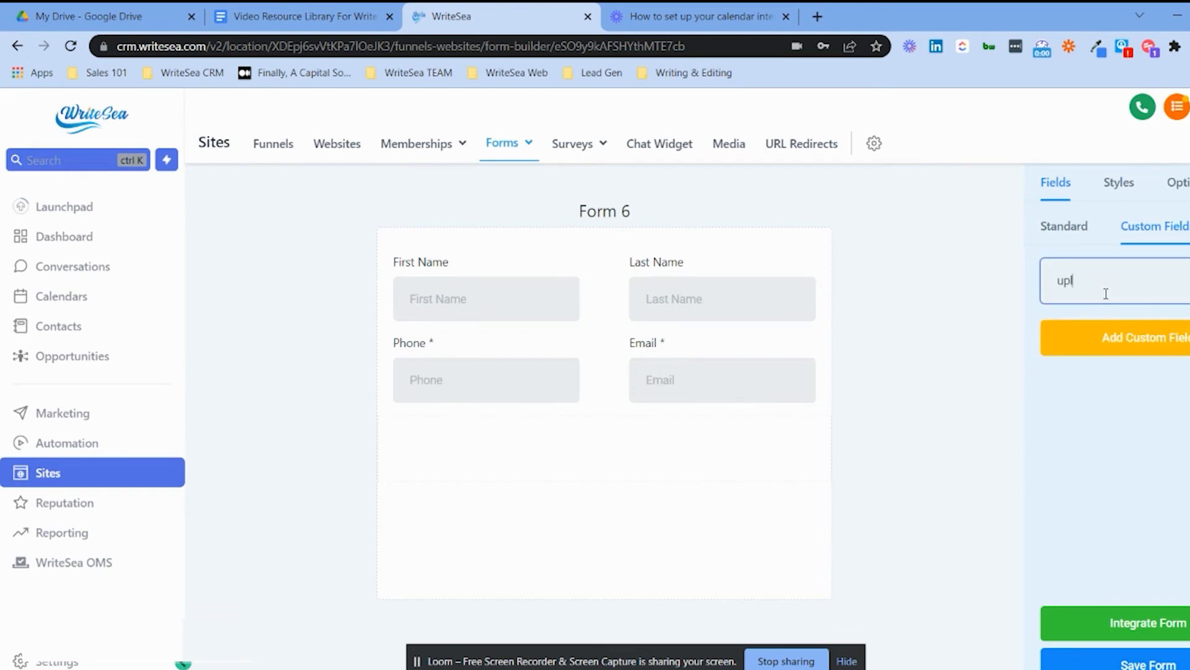
left_click(1105, 324)
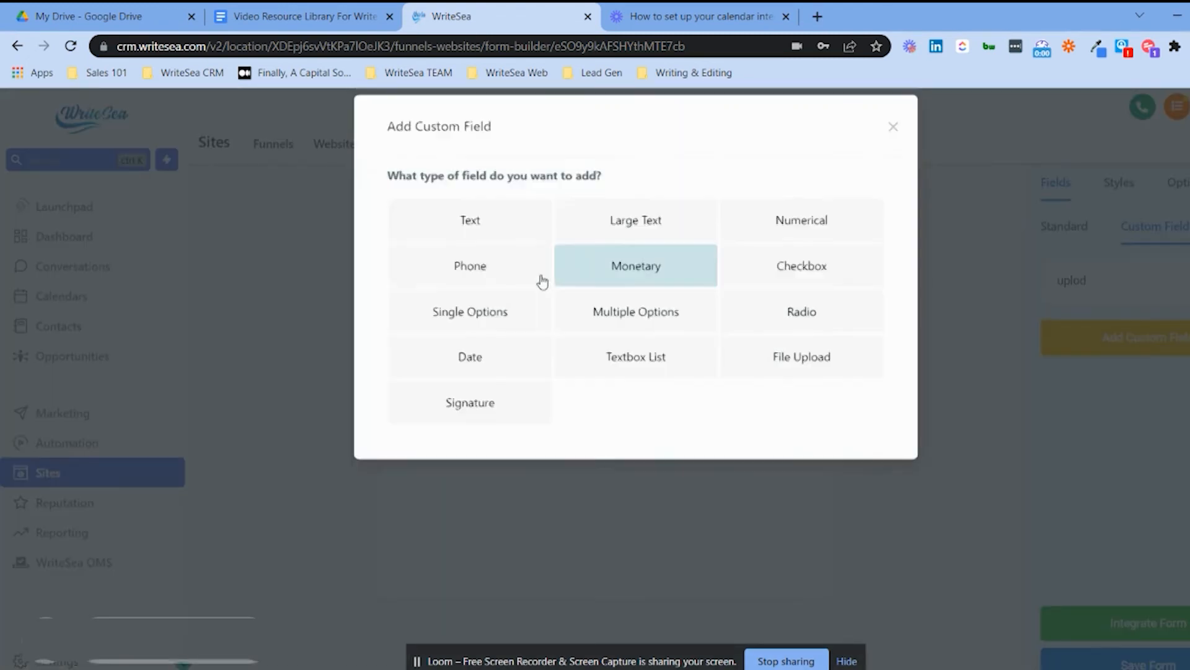
Make it a File Upload field named 'Upload resume' with placeholder 'Upload your resume he'.
left_click(784, 372)
left_click(567, 310)
type("Upload resume")
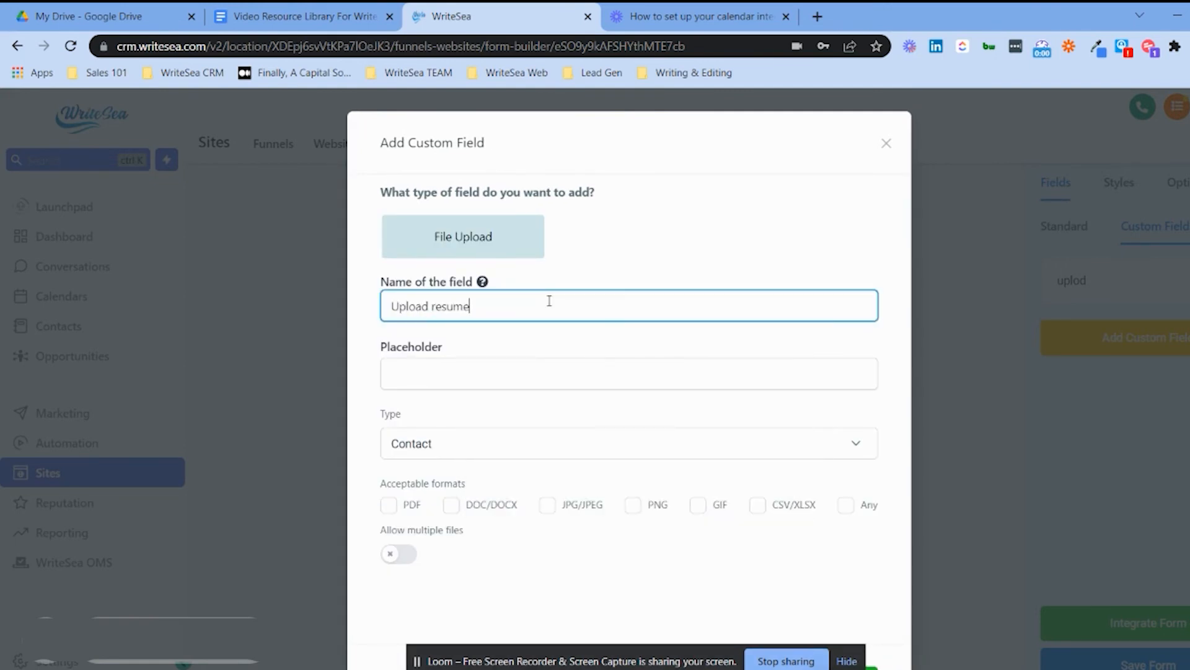
left_click(481, 370)
type("Upl")
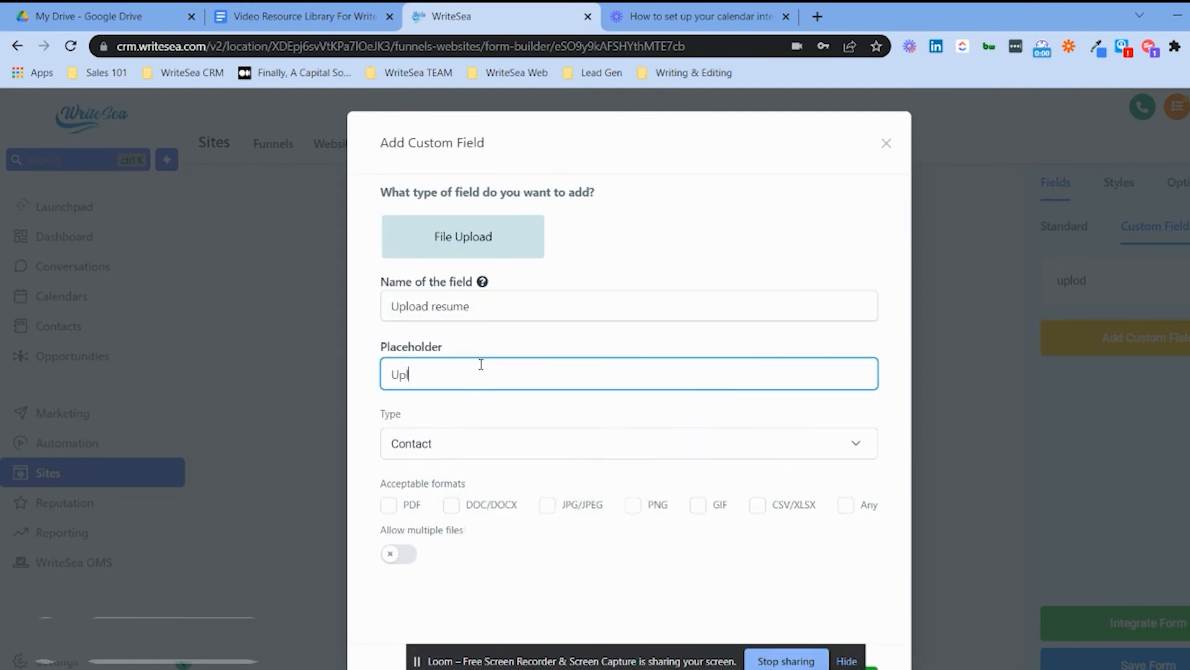
type("oad your resume here.")
Accept only PDF files, allow up to 5 files, and save the field.
left_click(390, 505)
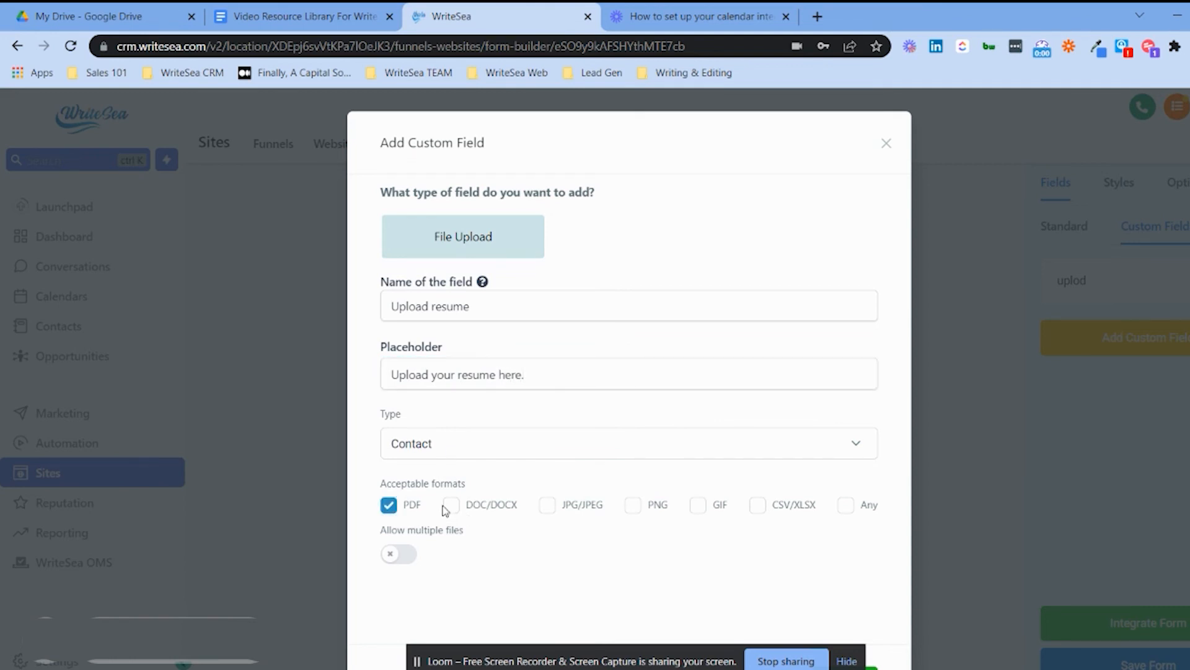
left_click(406, 554)
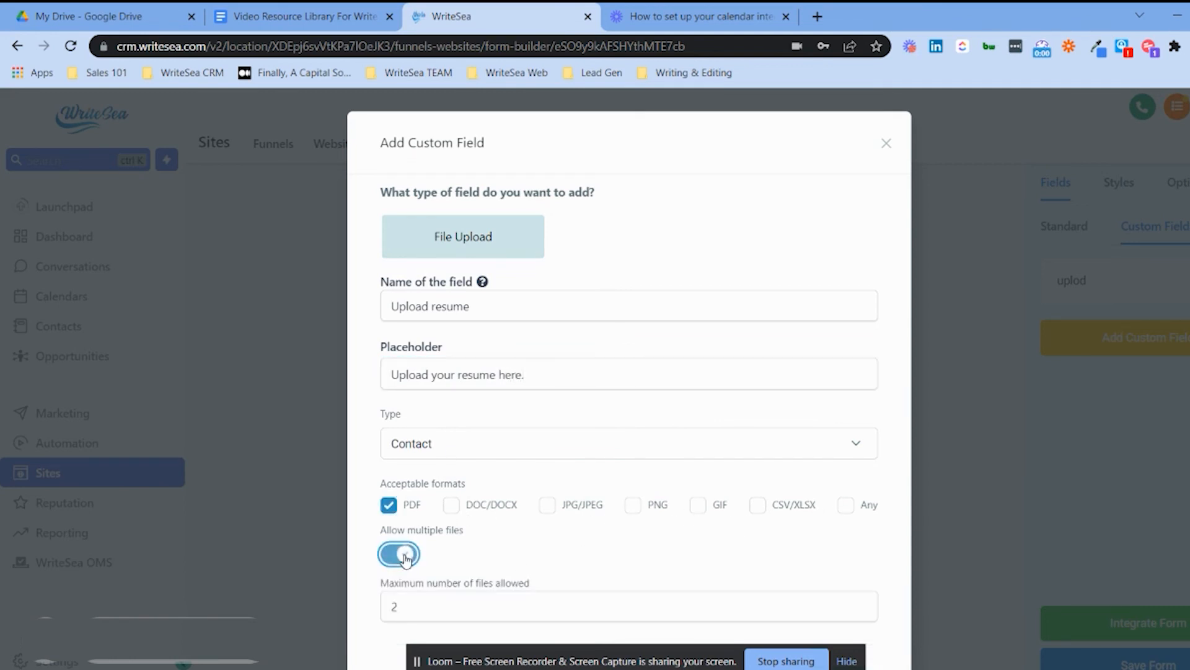
scroll(442, 528, "down", 2)
left_click(437, 489)
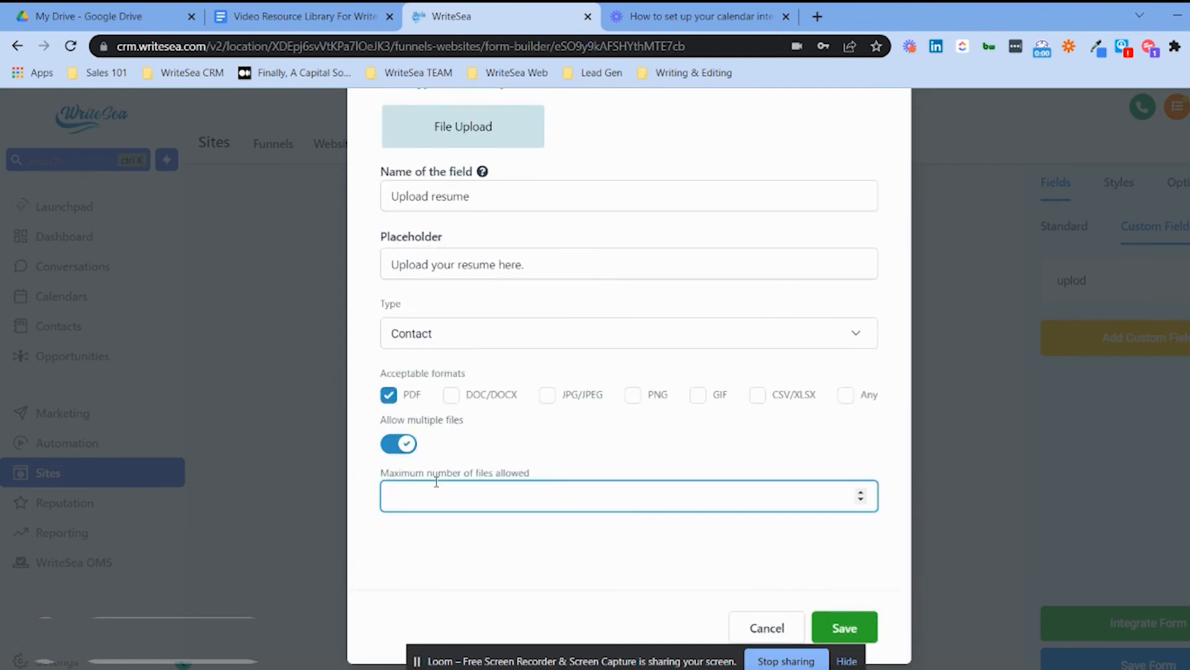
left_click(712, 449)
left_click(838, 626)
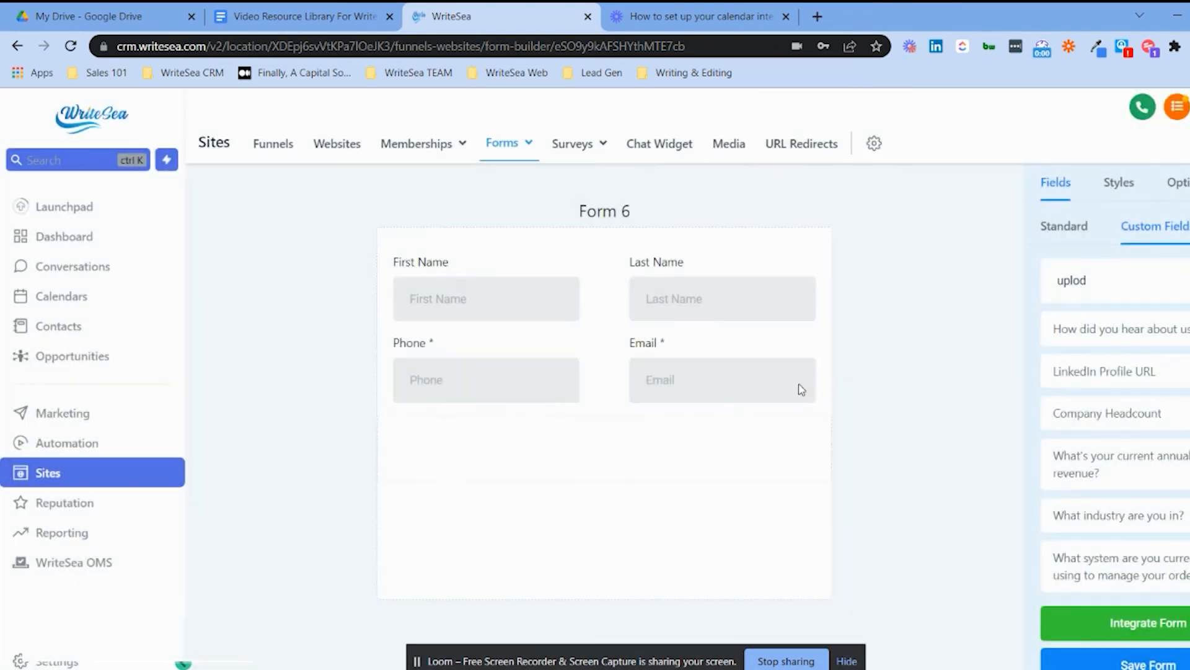
Search custom fields for 'upload', place Upload resume below Phone and Email, and save the form.
double_click(1086, 281)
key("BackSpace")
type("upload")
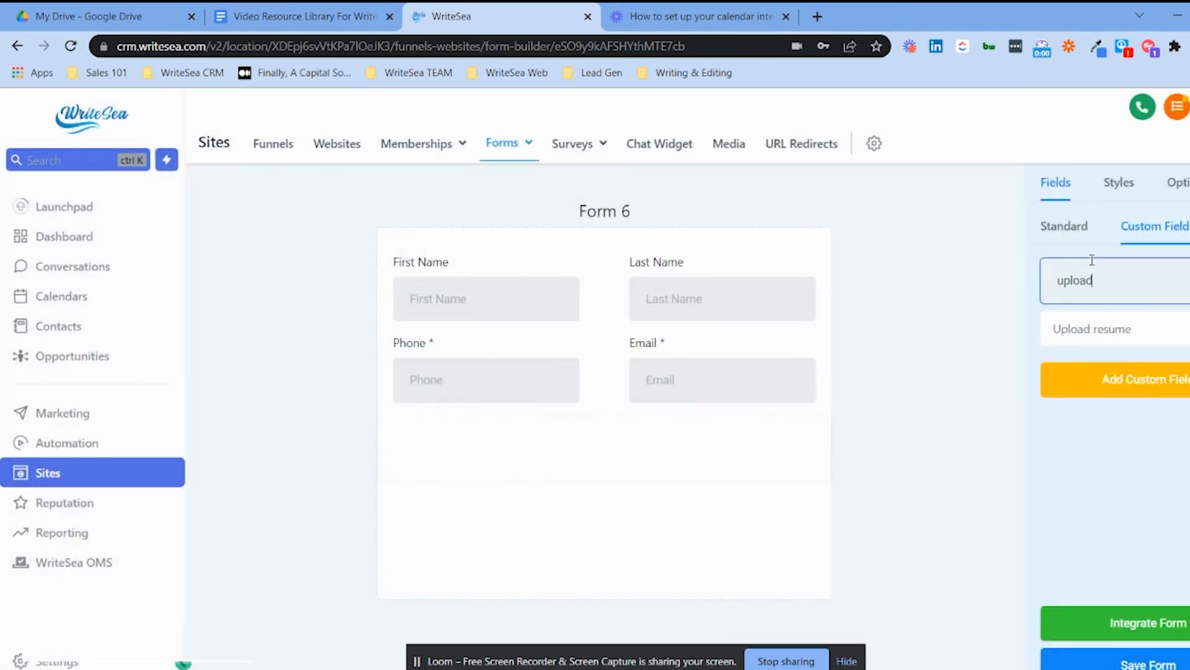
left_click_drag(1018, 348, 607, 441)
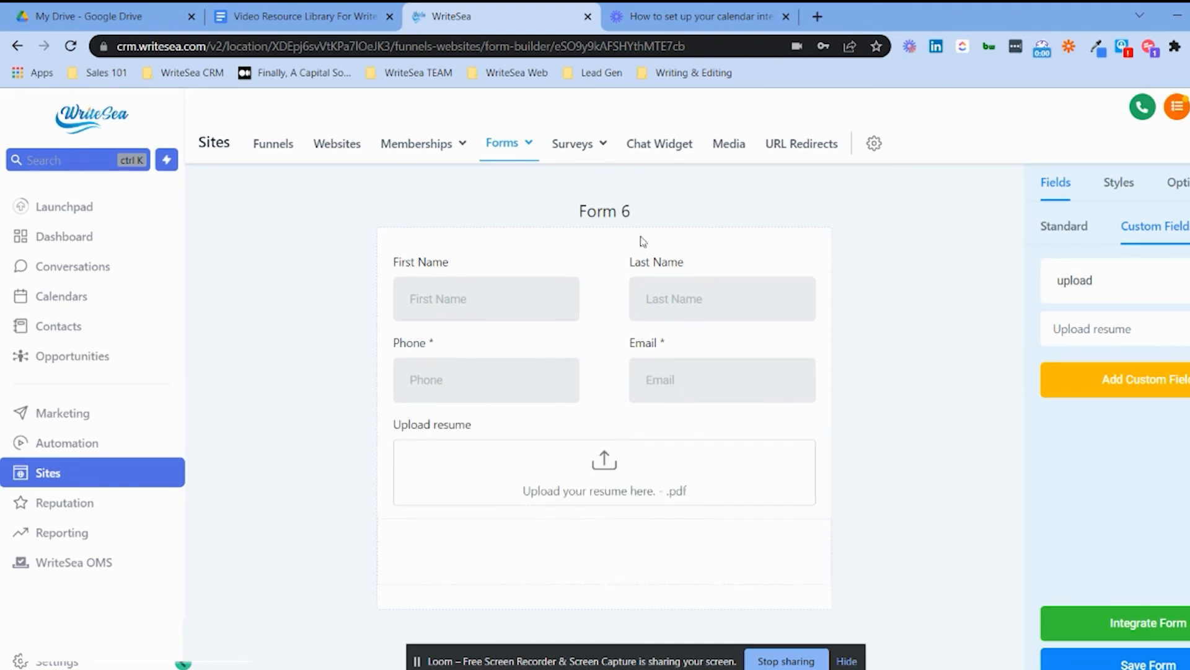
left_click(1116, 662)
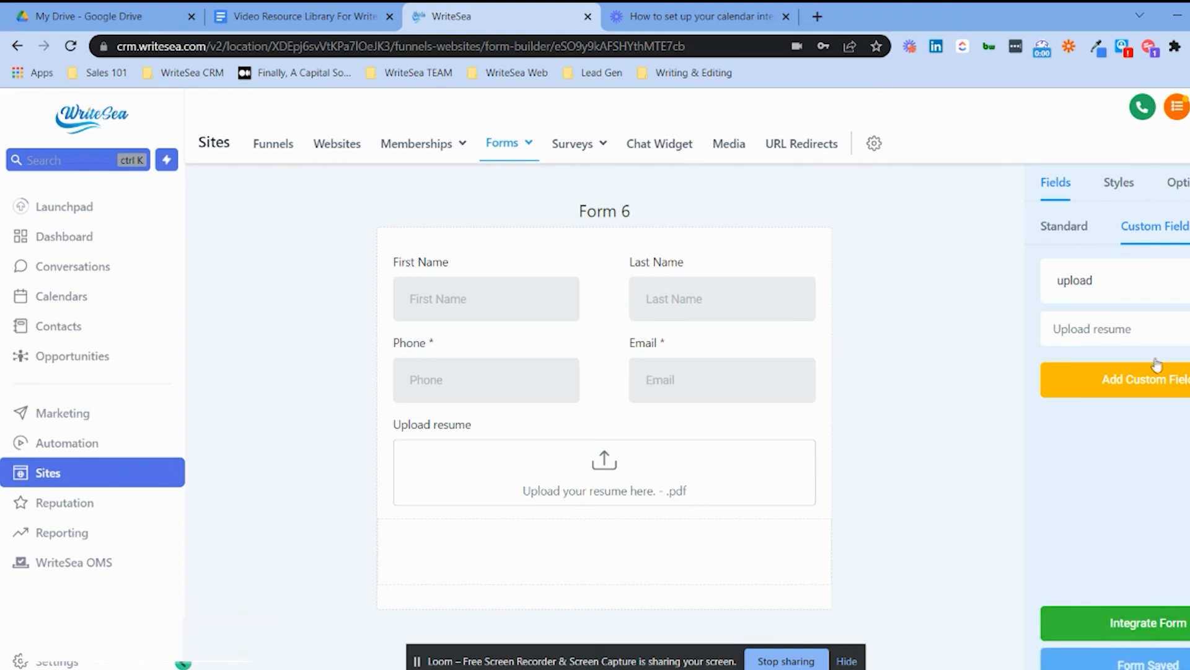
Rename the form from Form 6 to 'test 1' and save it.
double_click(1120, 279)
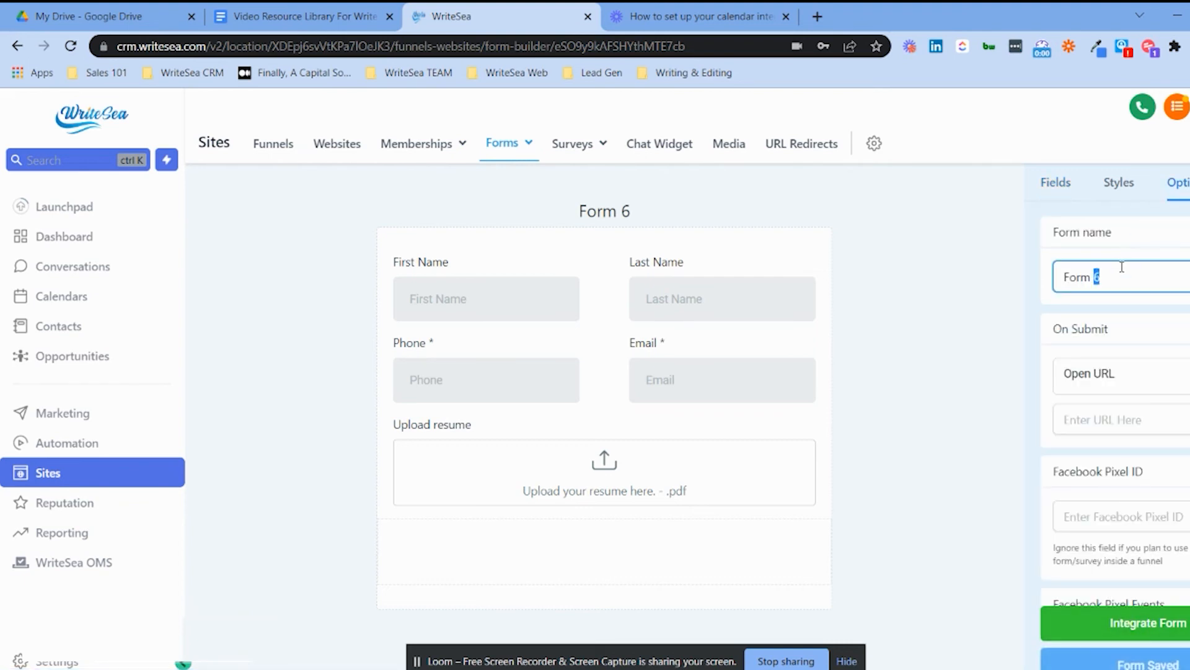
key("BackSpace")
key("BackSpace")
key("BackSpace")
key("BackSpace")
key("BackSpace")
key("BackSpace")
type("test 1")
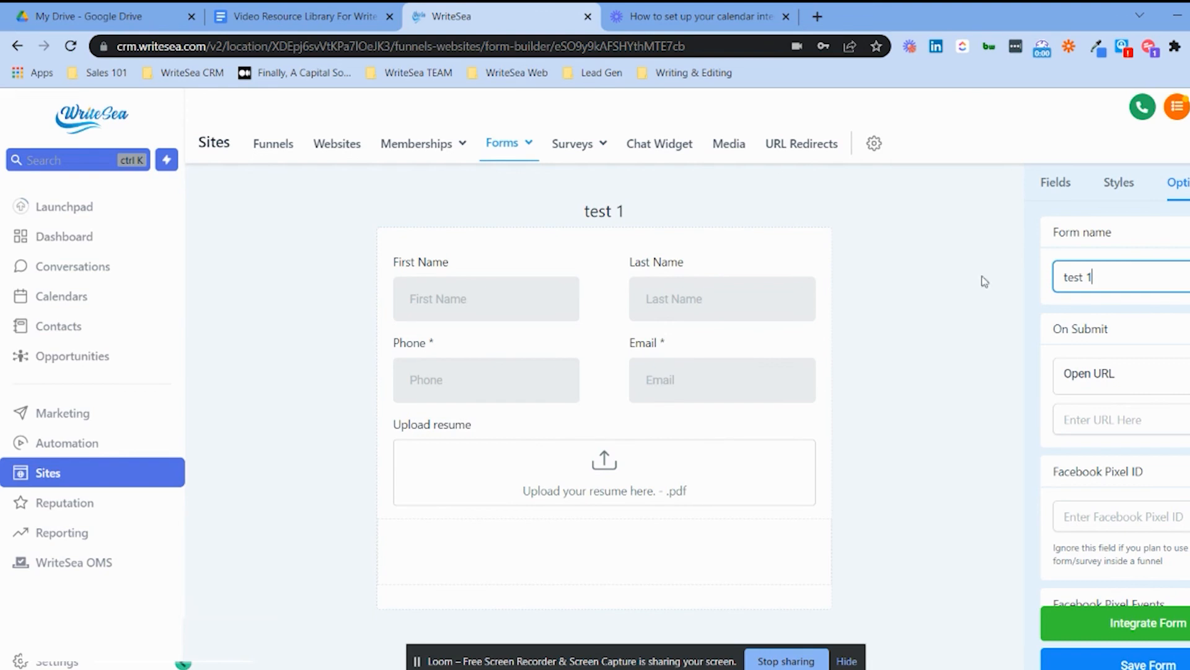
left_click(1126, 662)
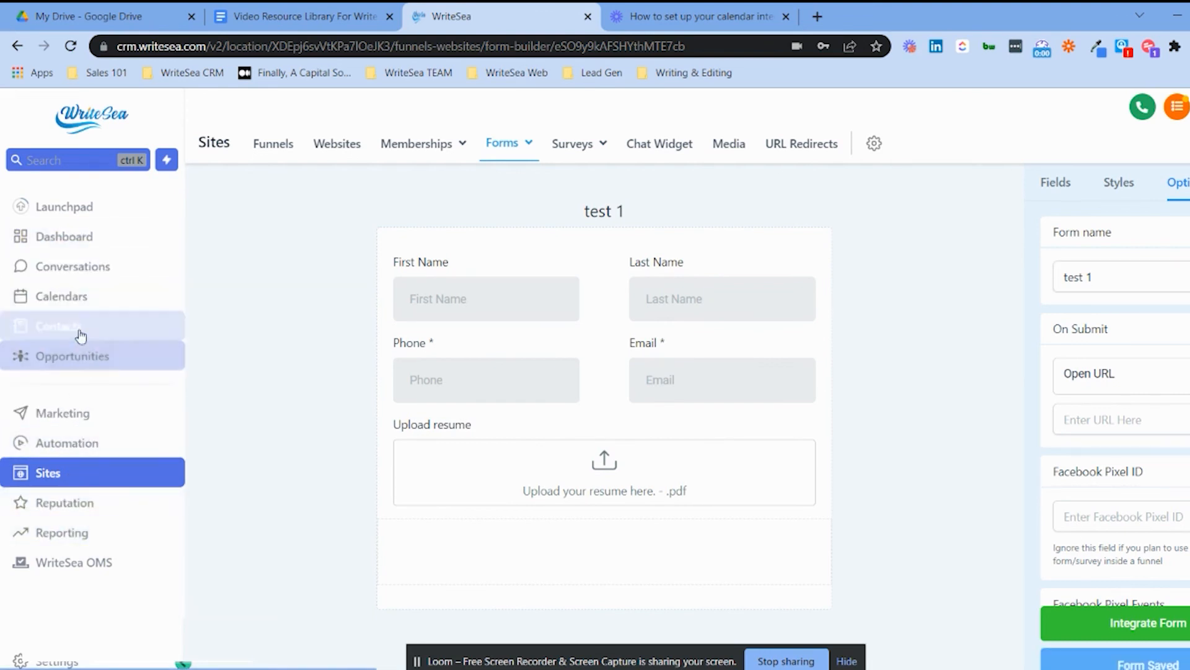
left_click(80, 297)
Set 'test 1' as the catchup calendar's Custom Form under Confirmation and complete the edit.
left_click(522, 142)
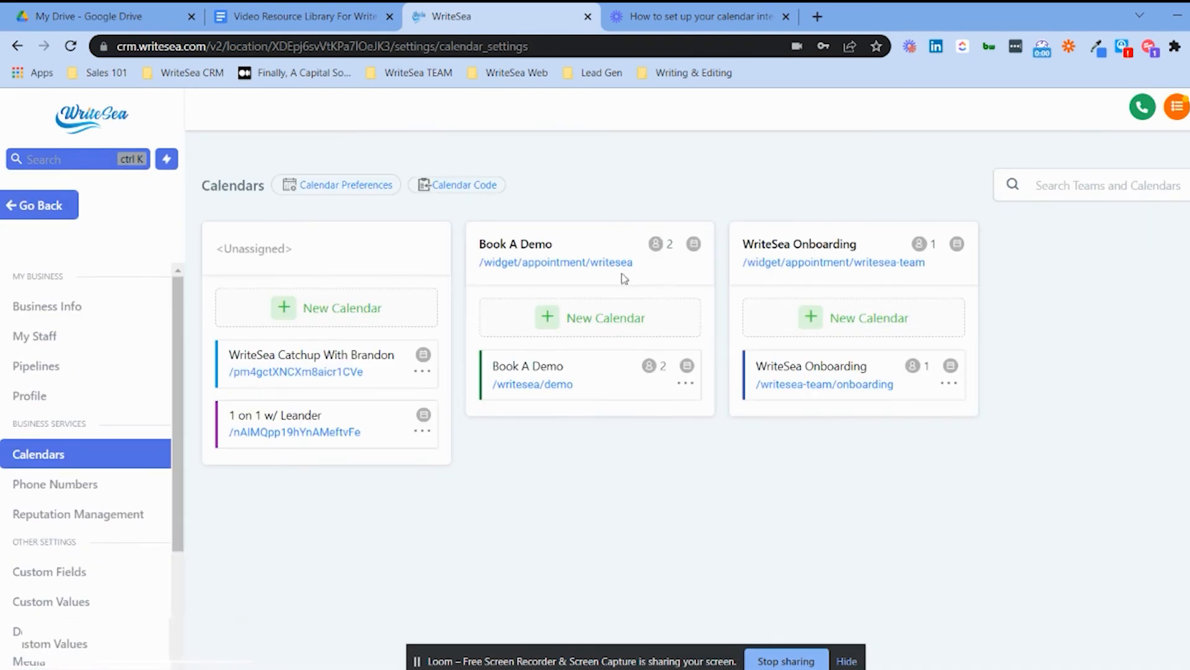
left_click(423, 372)
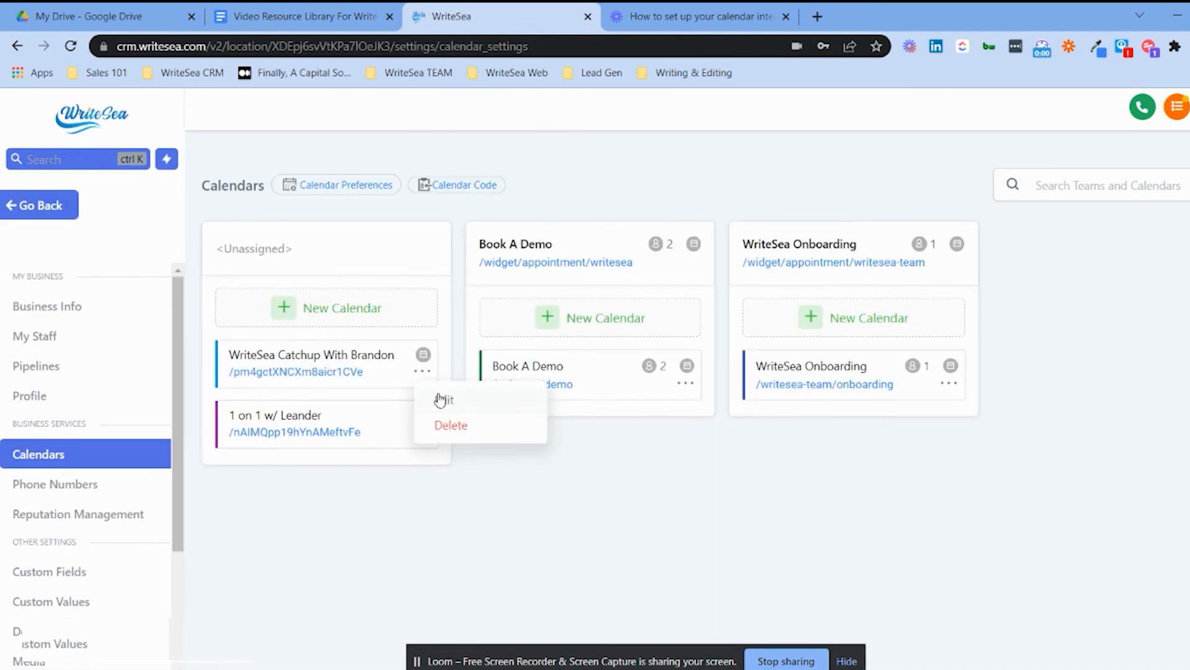
left_click(440, 400)
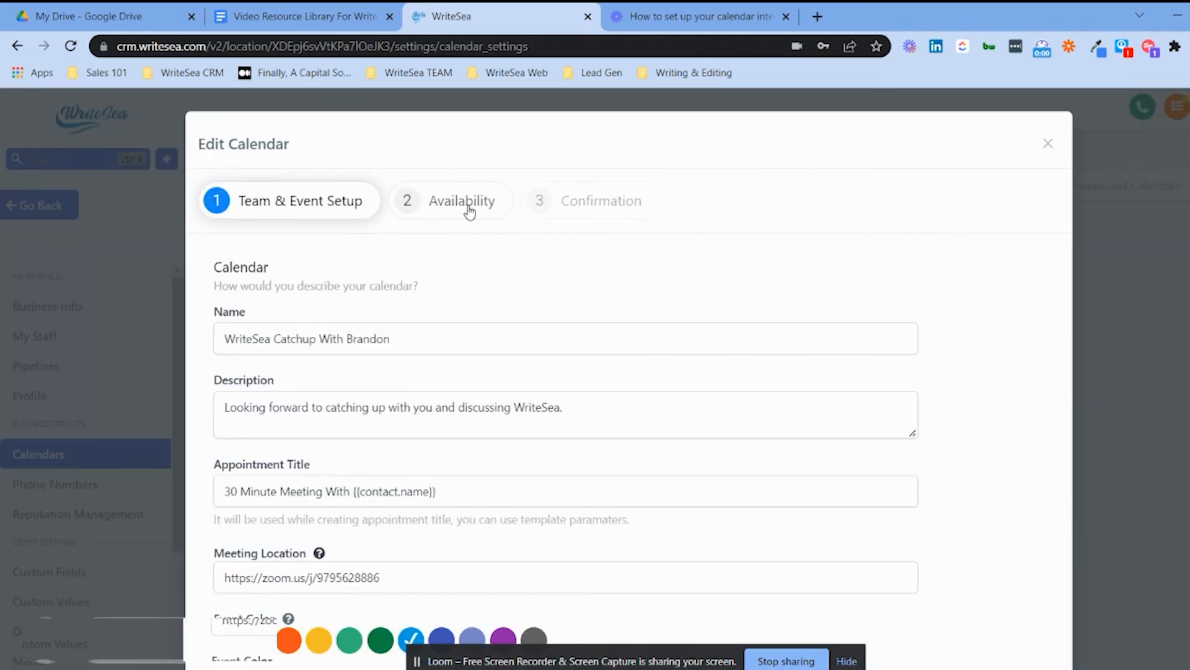
left_click(468, 207)
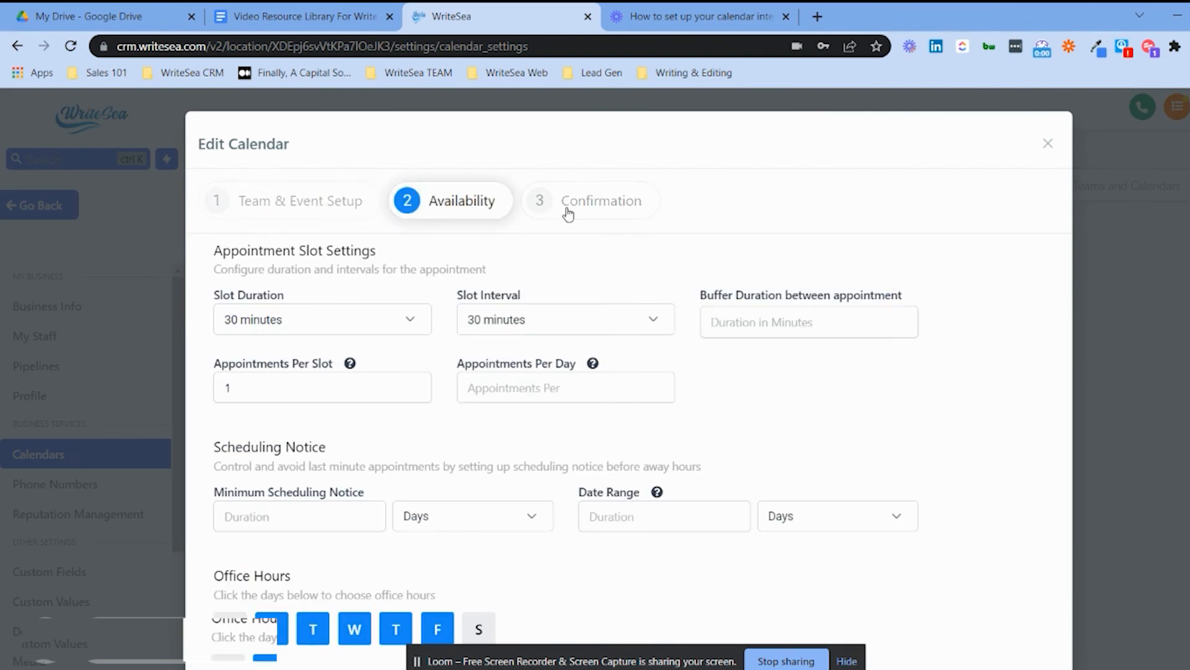
left_click(571, 209)
left_click(394, 323)
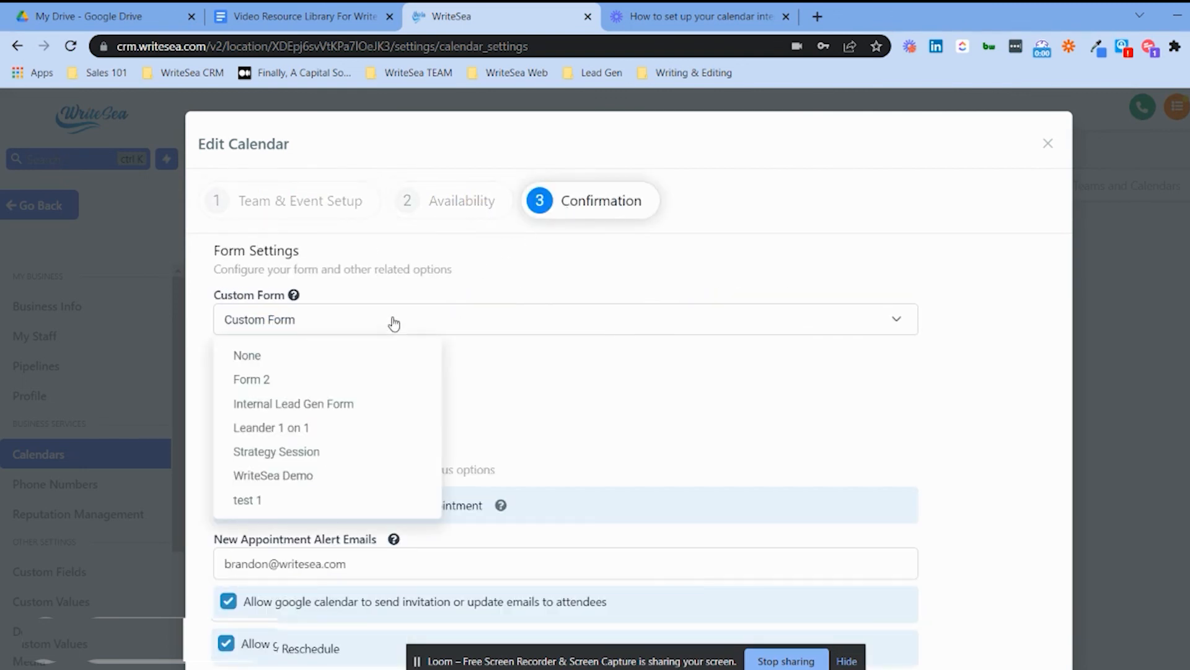
left_click(284, 498)
scroll(615, 342, "down", 10)
left_click(992, 629)
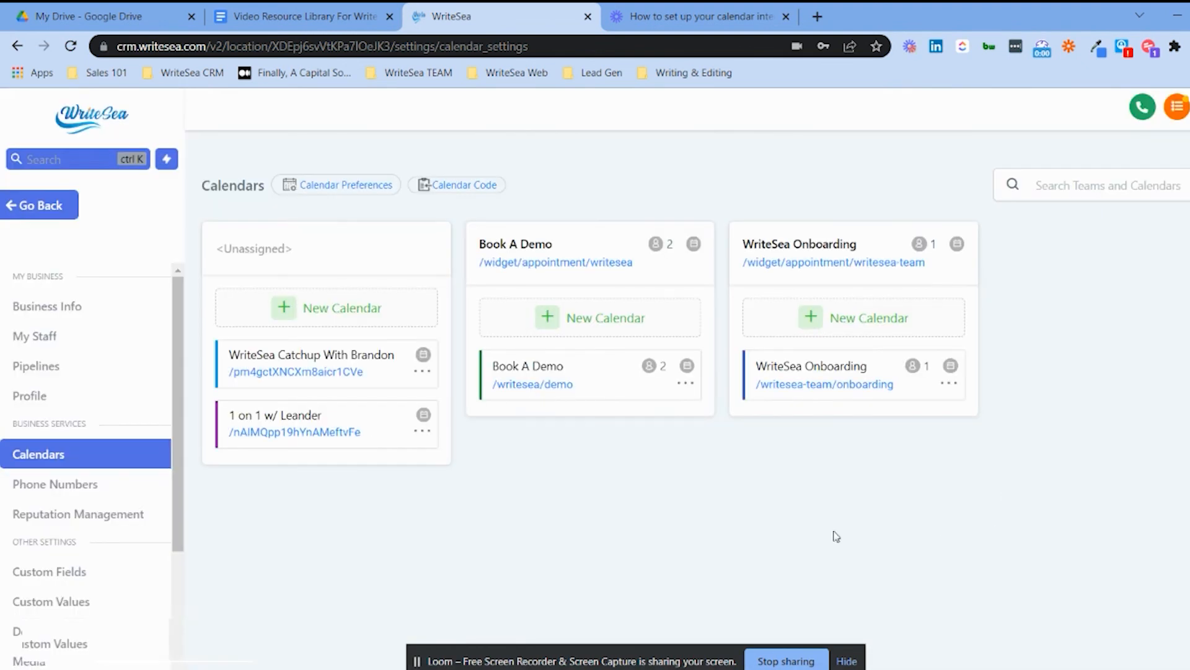
On the calendar's live booking page, select the 09:00 AM slot on Mon, May 16, 2022.
left_click(347, 371)
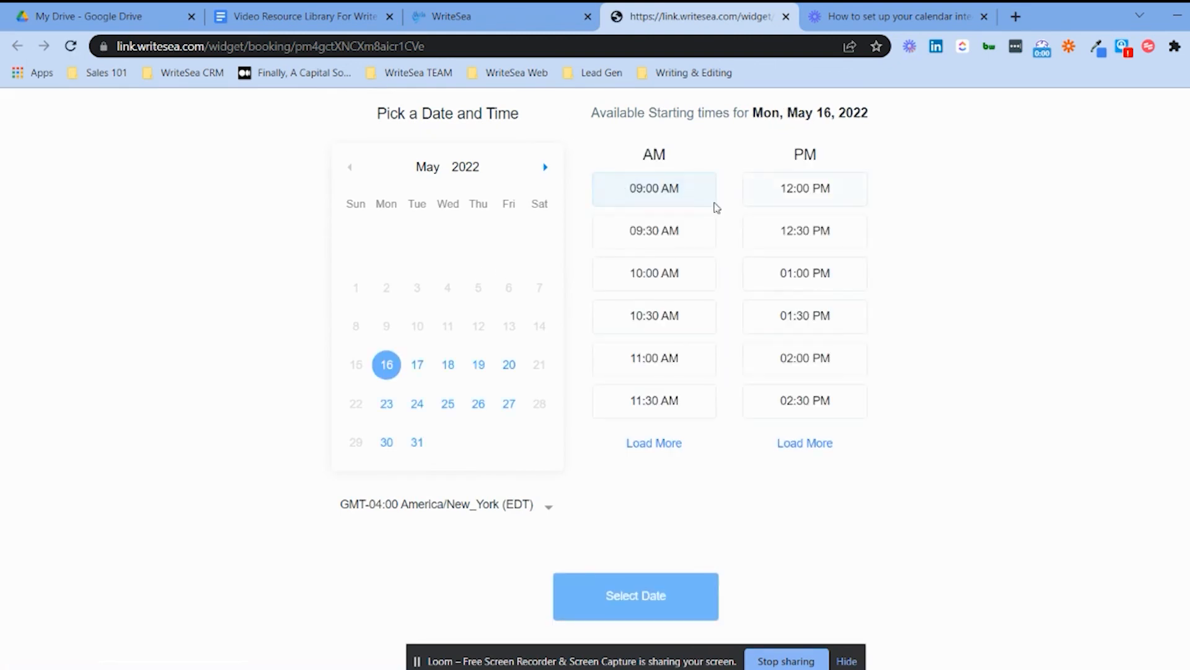
left_click(693, 196)
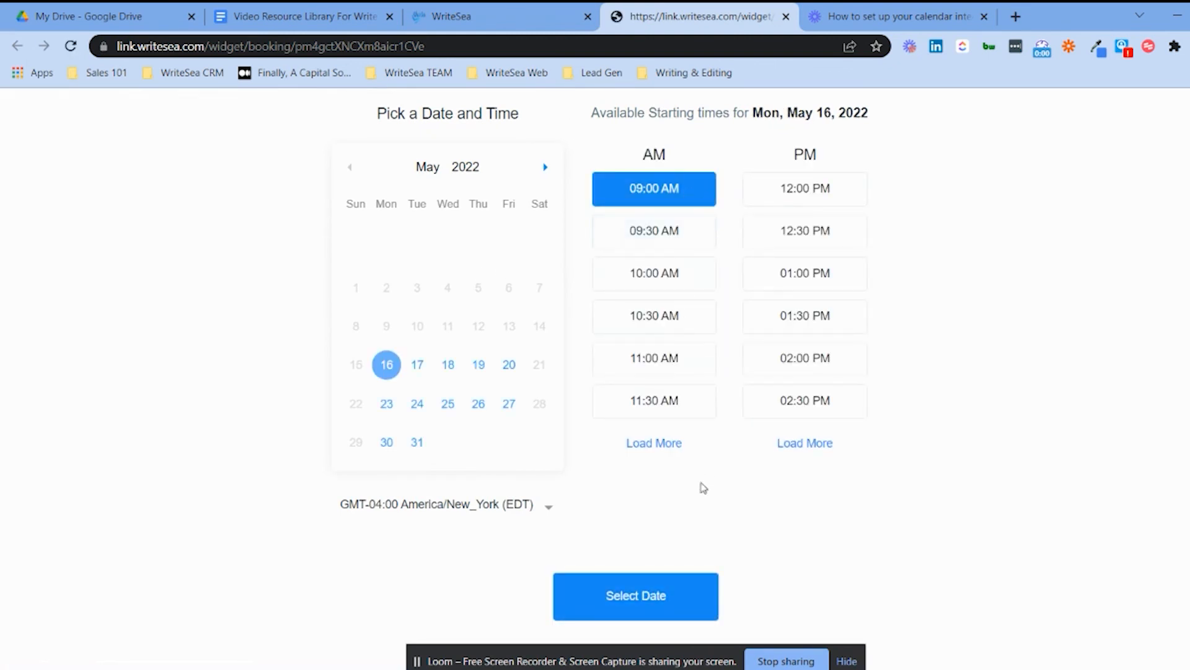
left_click(661, 599)
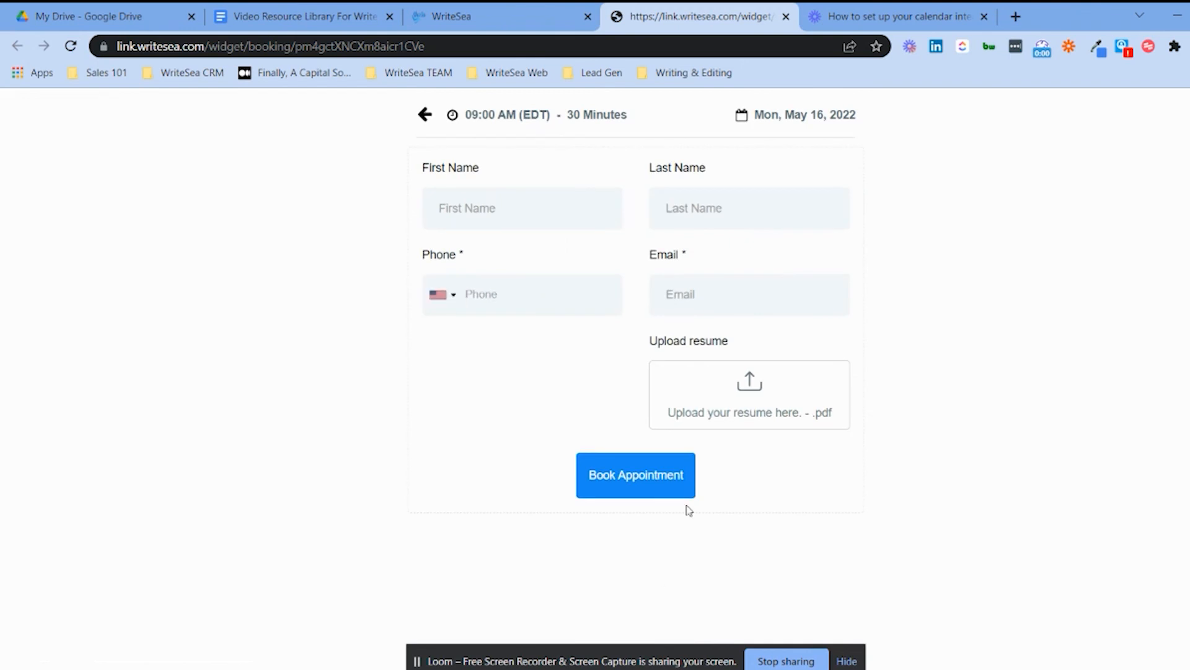
Fill in the booking form's first name, last name, phone number and e-mail address.
left_click(756, 390)
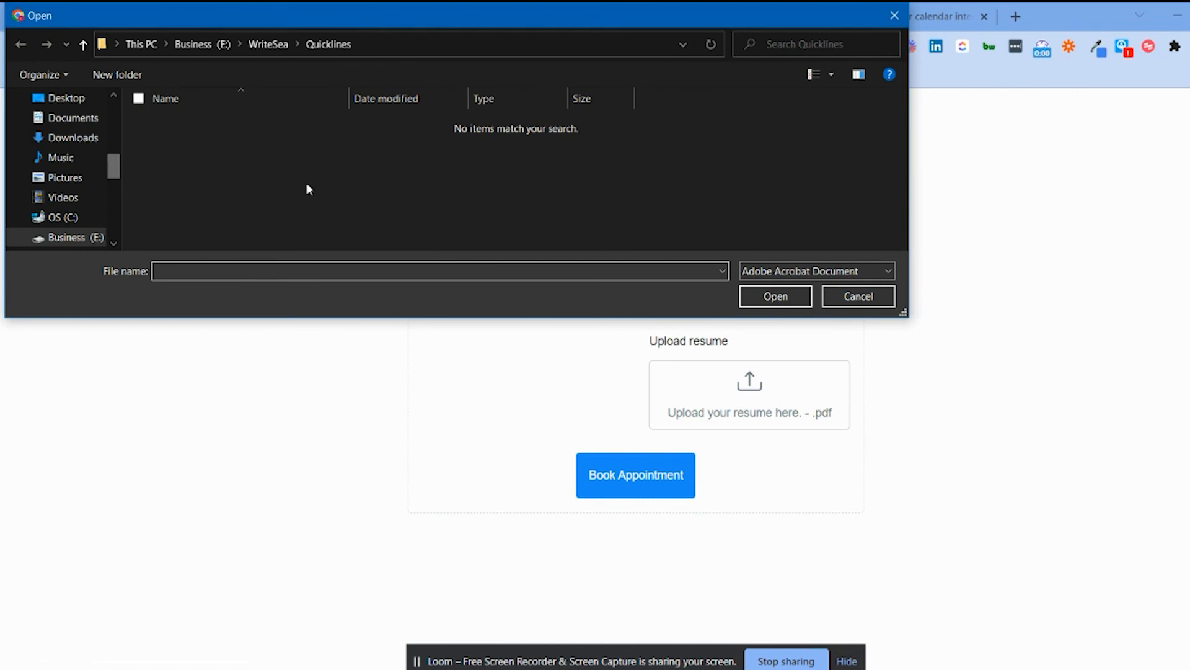
left_click(871, 303)
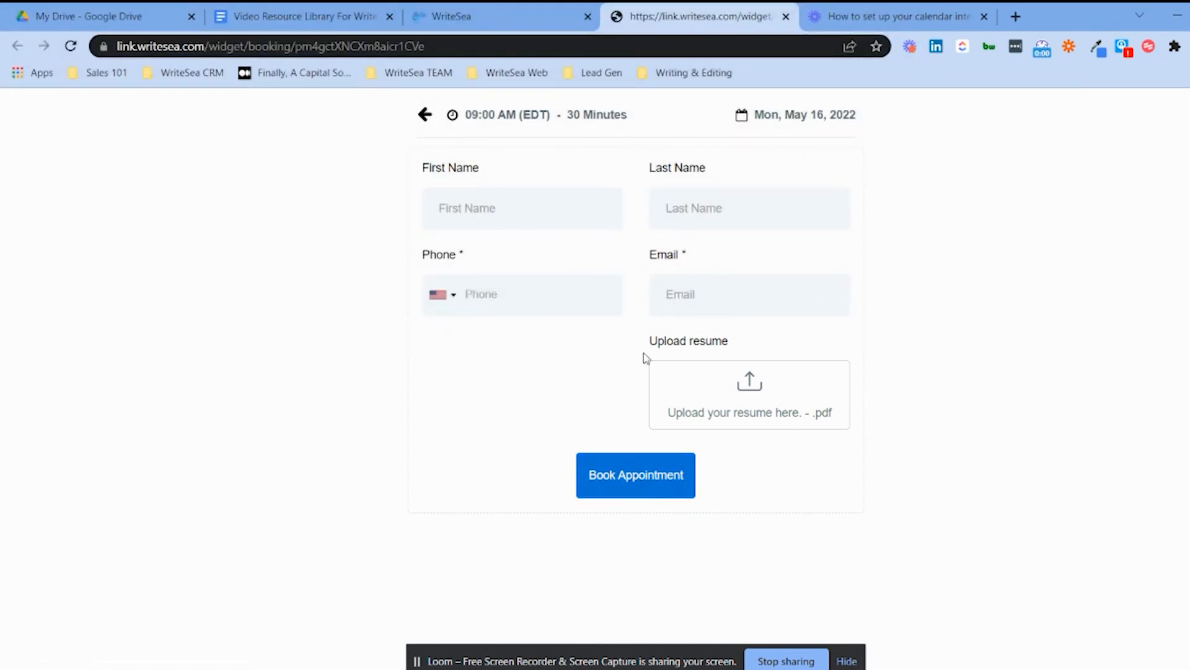
left_click(493, 222)
key("Tab")
key("Tab")
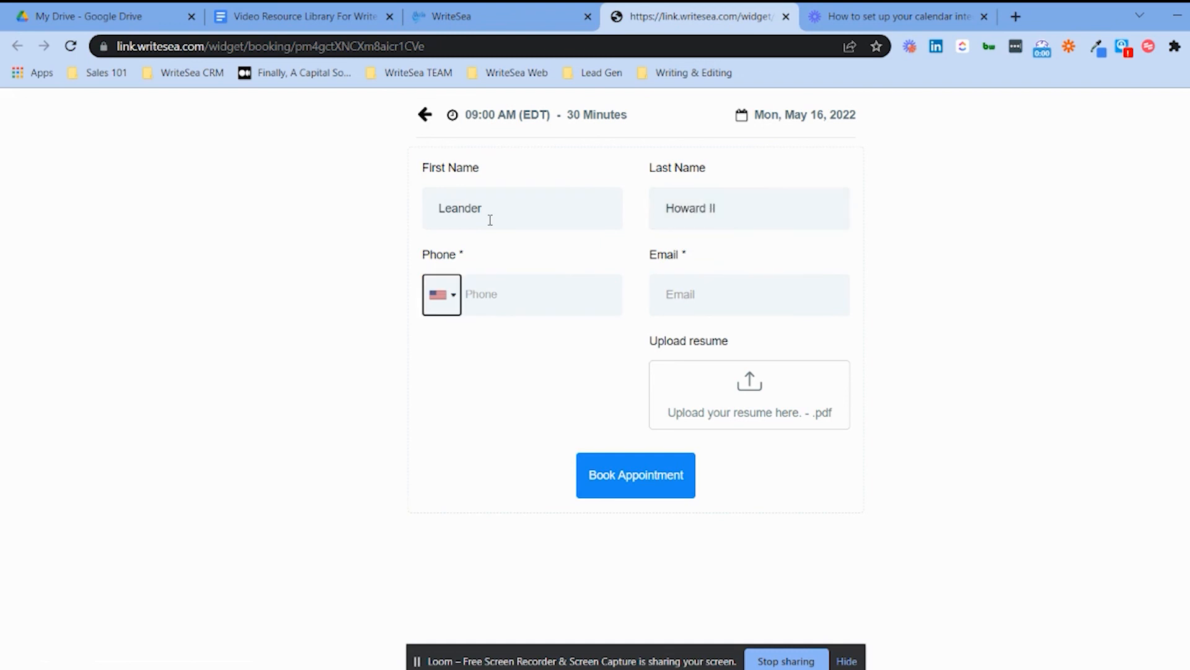
key("Tab")
key("Tab")
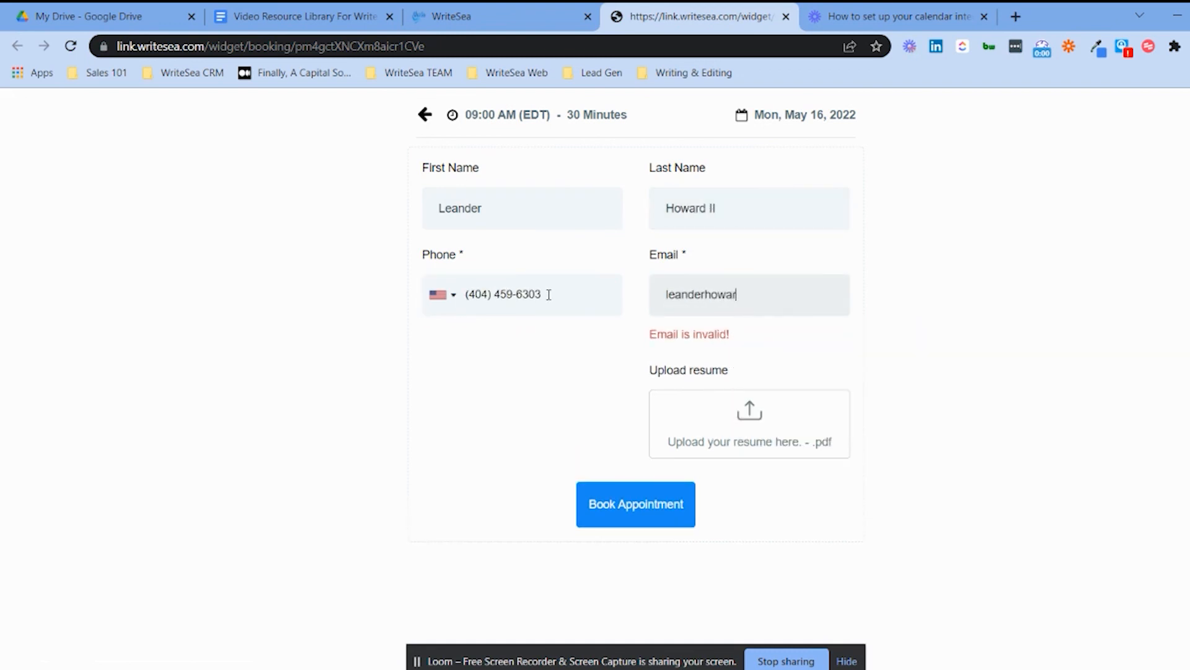
Attach the PDF résumé, book the appointment, and skip the extra question.
left_click(737, 409)
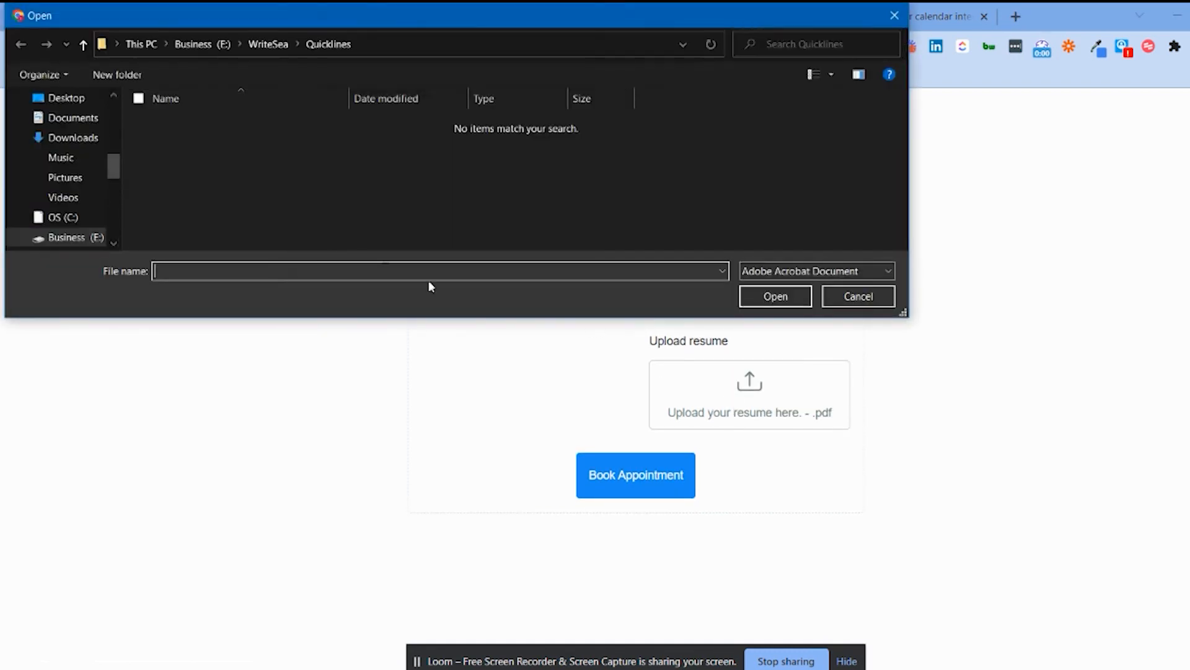
scroll(119, 177, "down", 3)
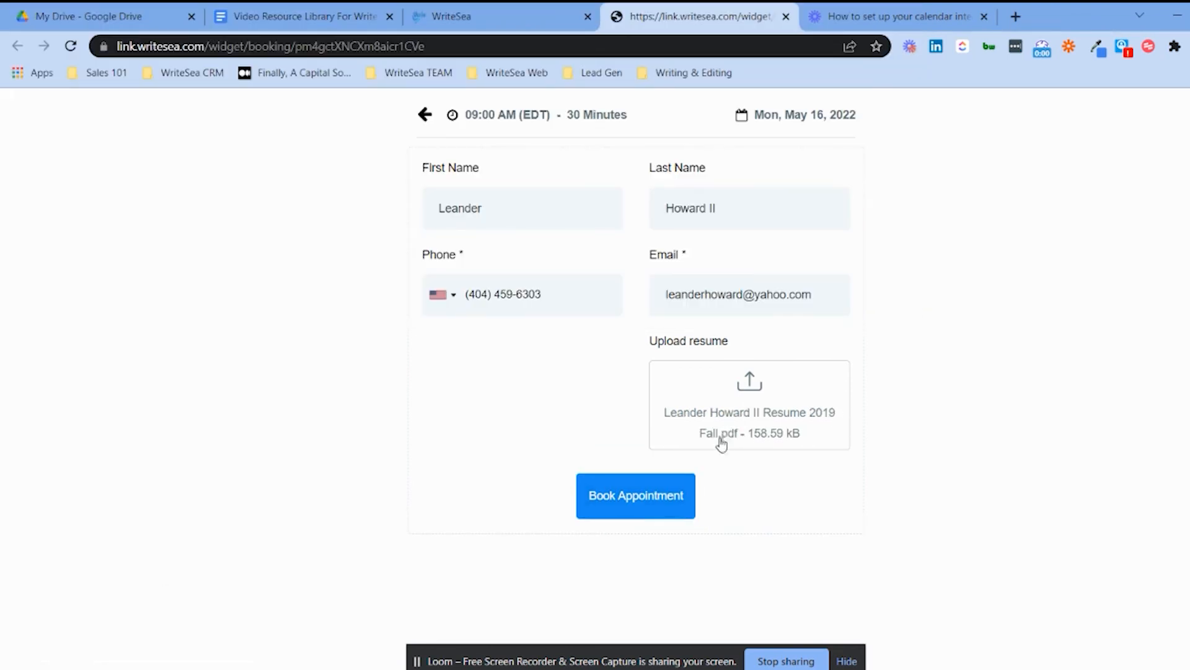
left_click(677, 494)
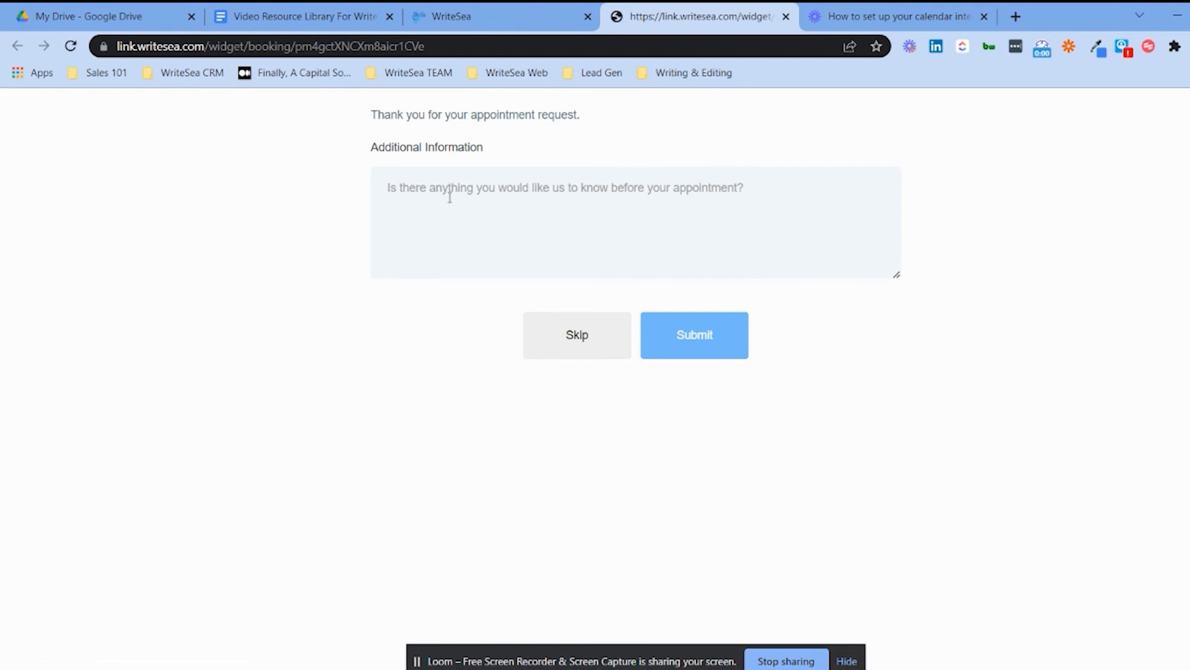
left_click(578, 336)
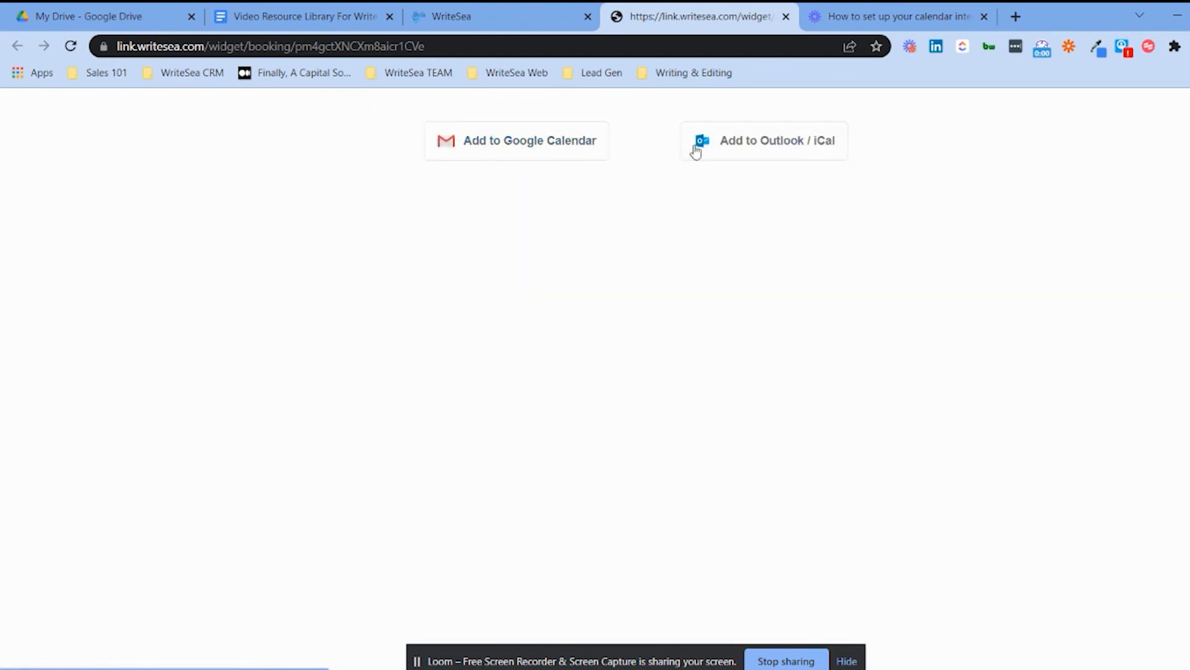